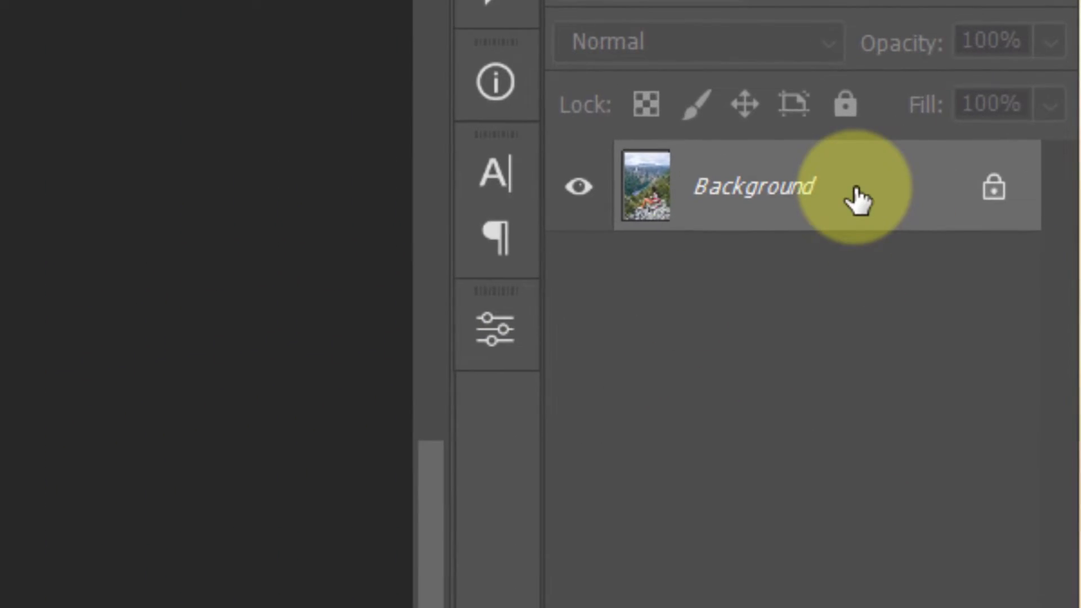
Step: Convert the canyon photo's Background layer into a smart object from its Layers panel menu
right_click(1010, 148)
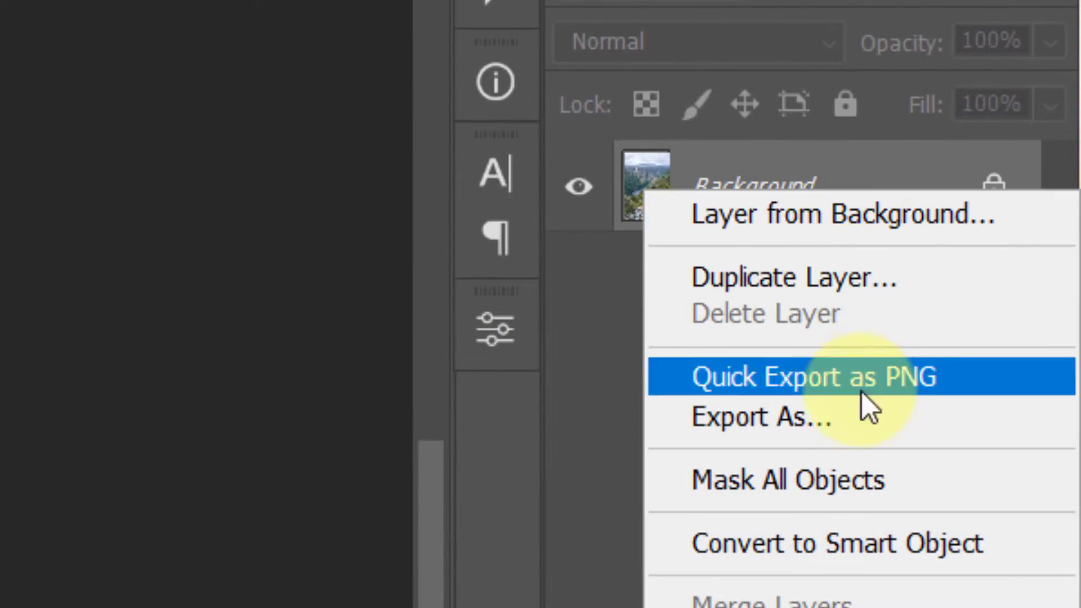
click(864, 538)
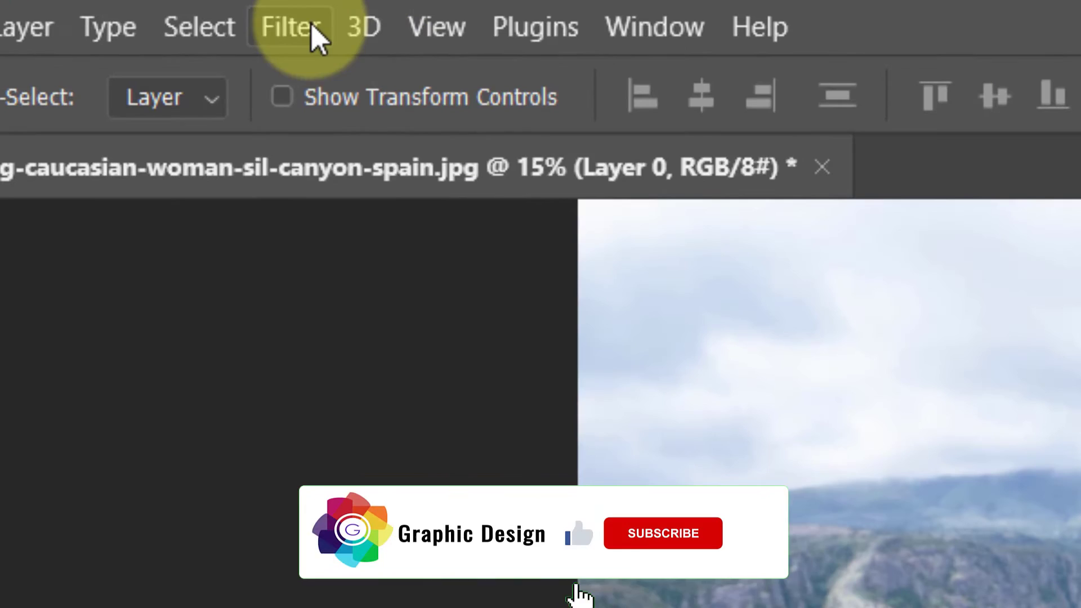
Step: Open the Camera Raw Filter on the canyon photo from the Filter menu
click(310, 23)
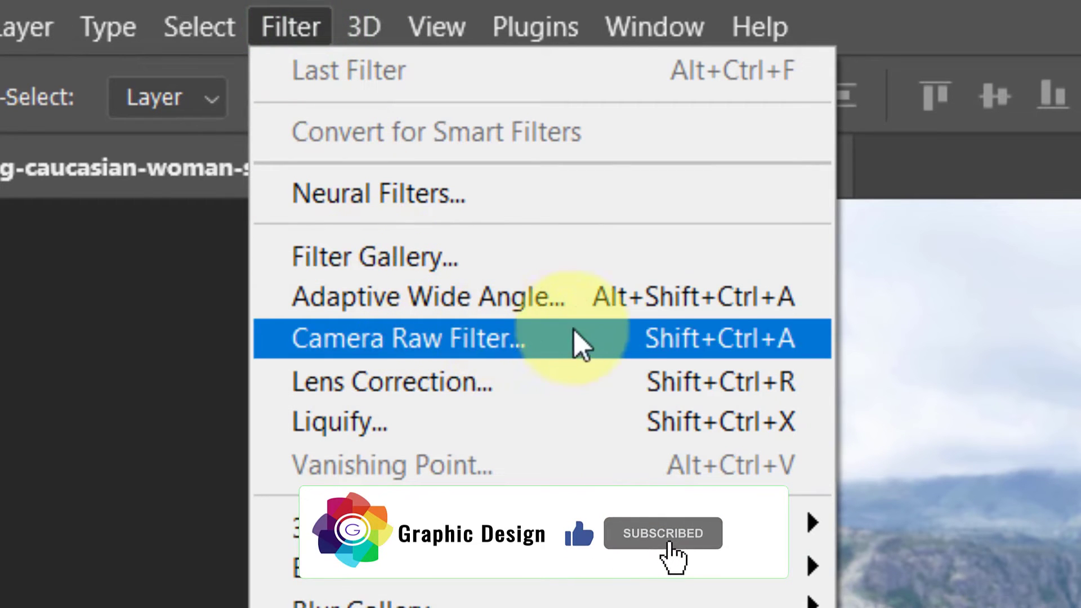
click(607, 342)
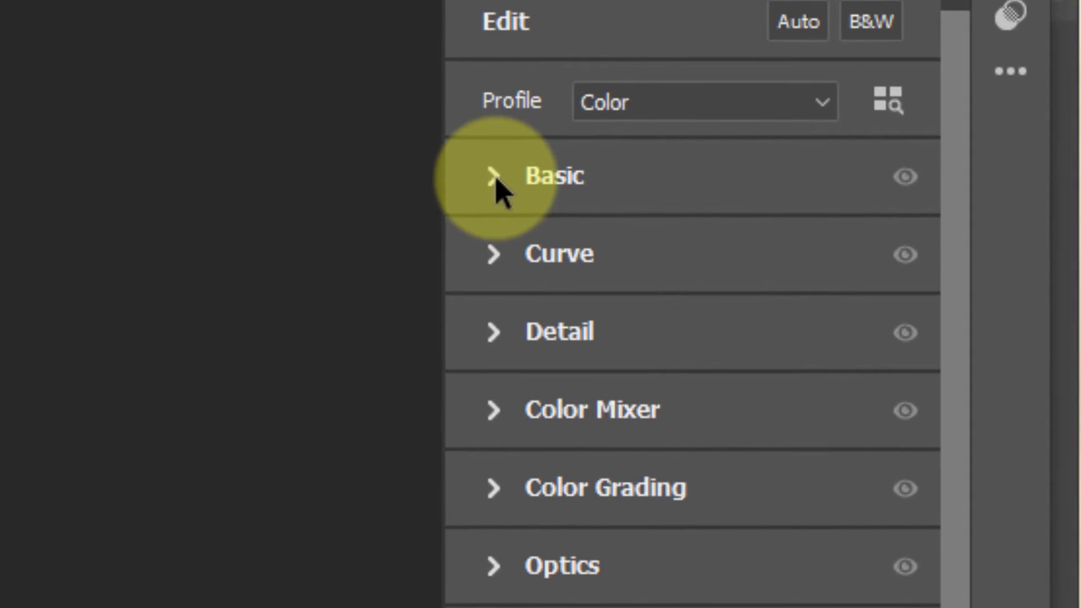
Step: In Basic, set Temperature to +5, Tint to +10 and Contrast to +30
click(495, 179)
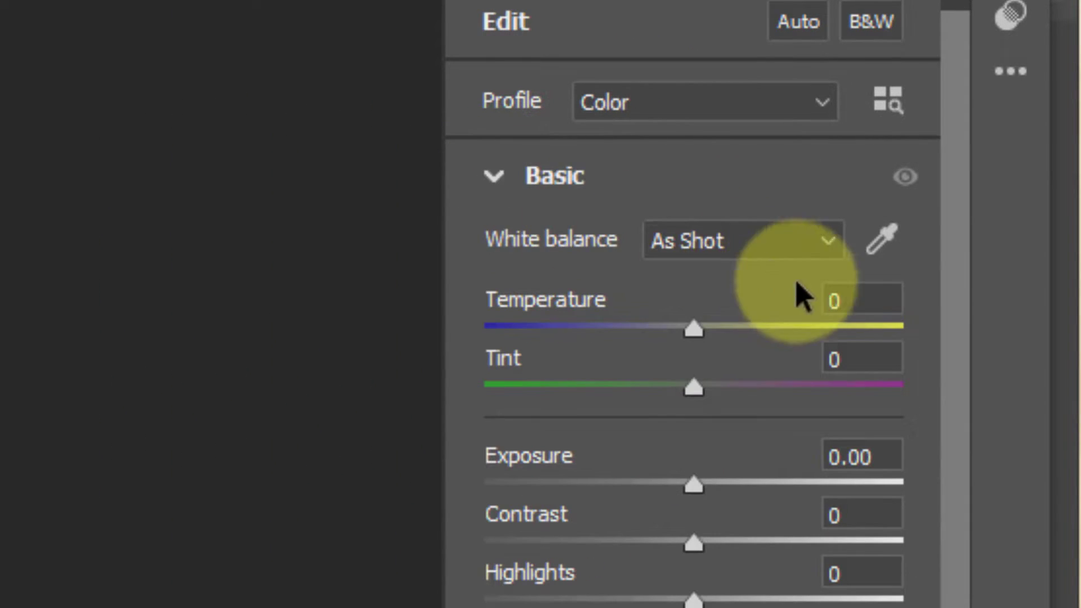
click(871, 303)
text(+5)
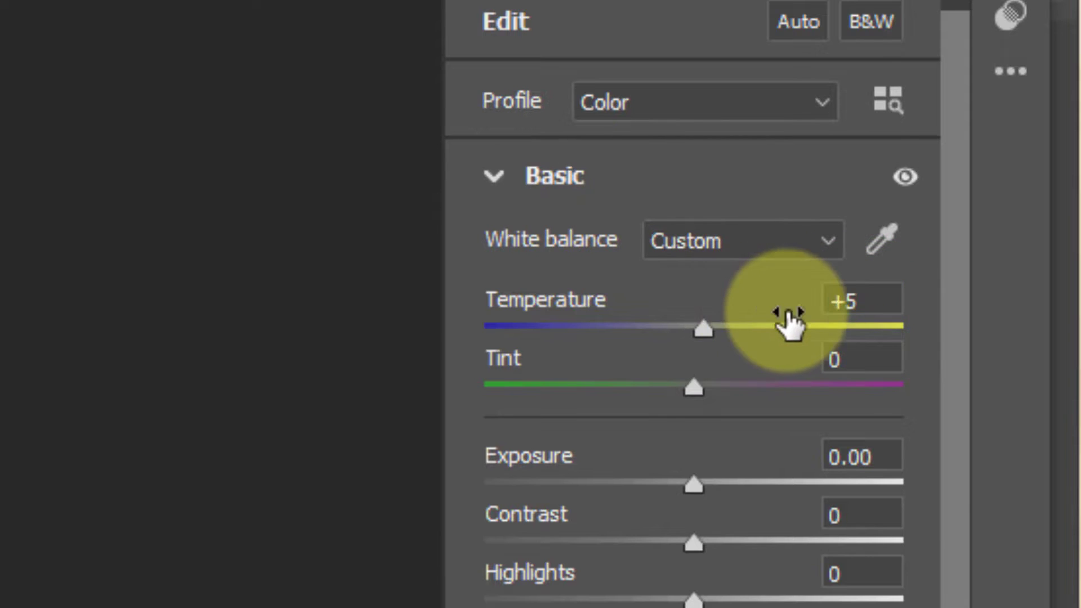
click(873, 352)
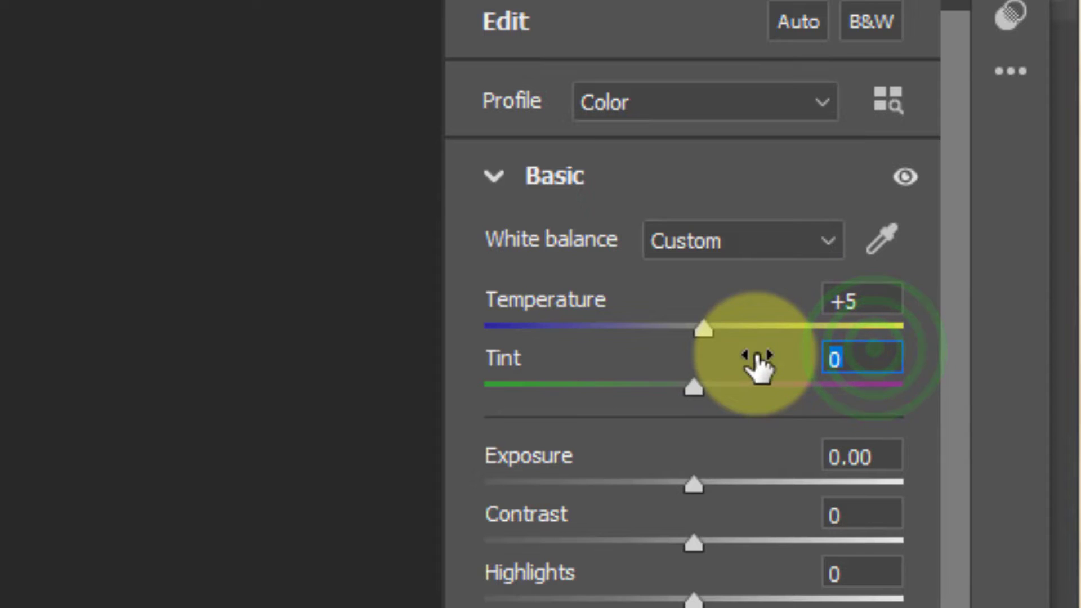
text(10)
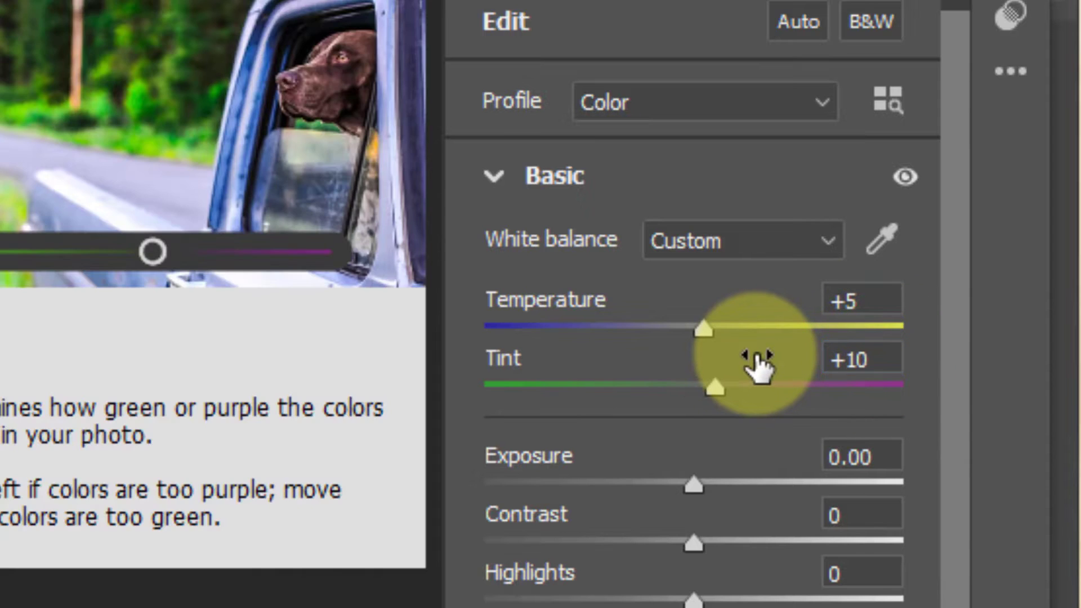
scroll(893, 387, down, 2)
scroll(881, 217, down, 3)
click(881, 219)
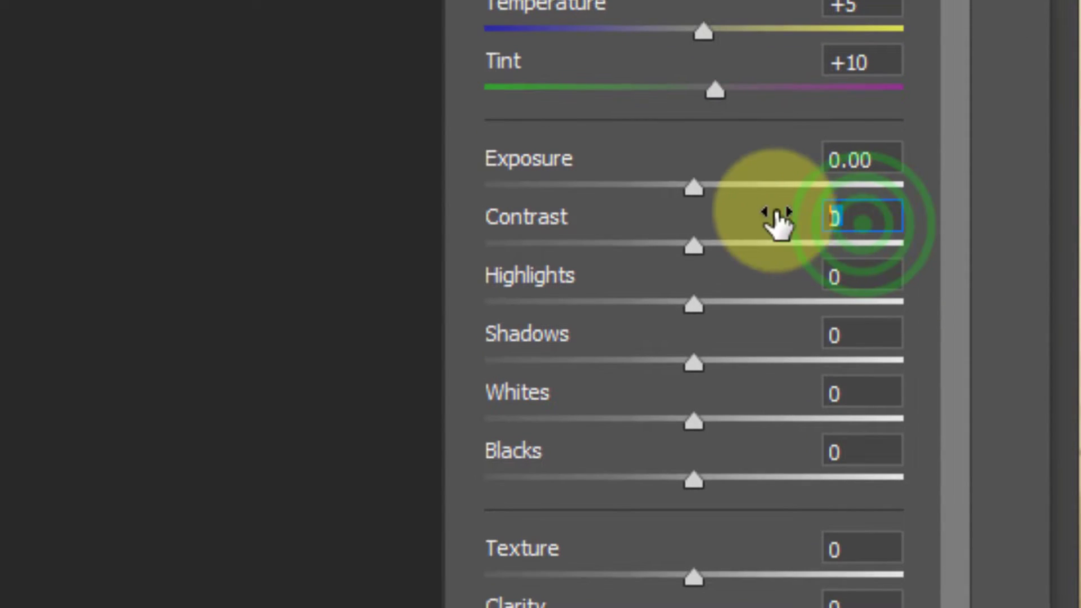
text(3)
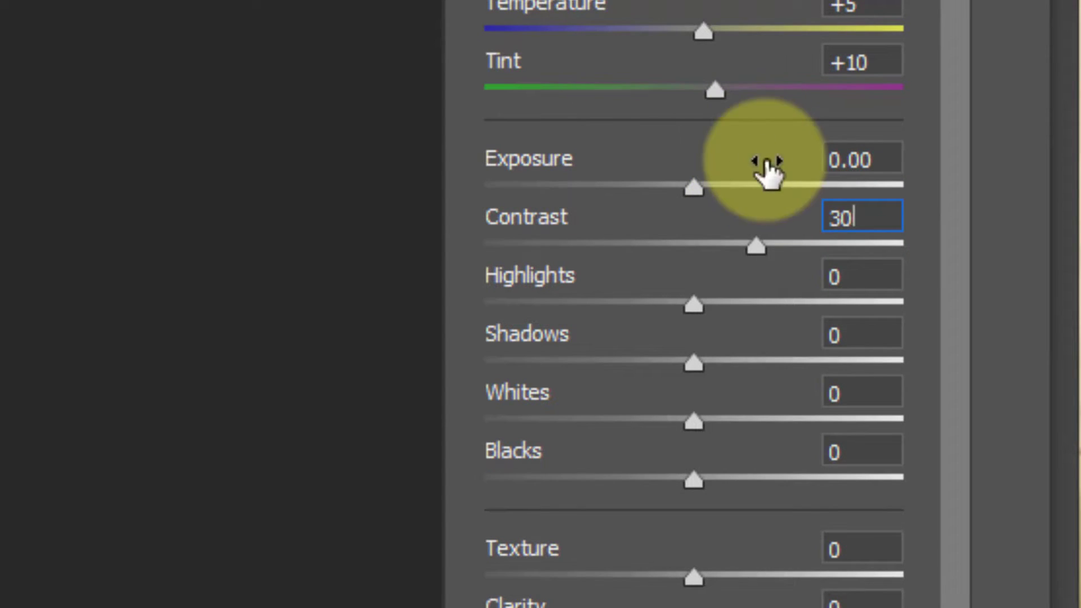
Step: Set Shadows to -50, Blacks to -40, Clarity to +20 and Vibrance to +20
click(866, 333)
text(-50)
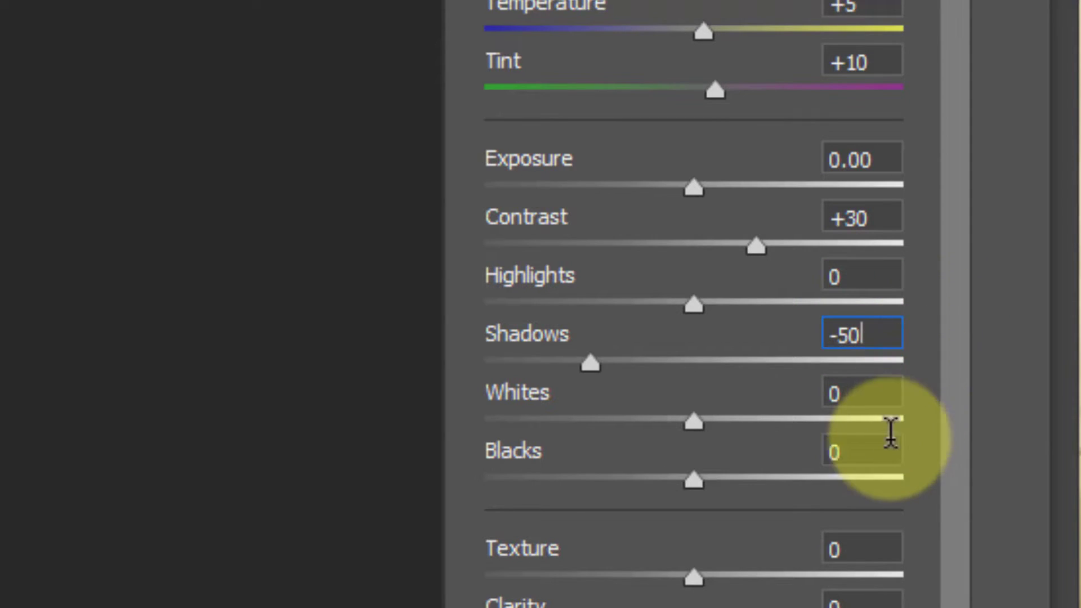
click(867, 449)
text(-4)
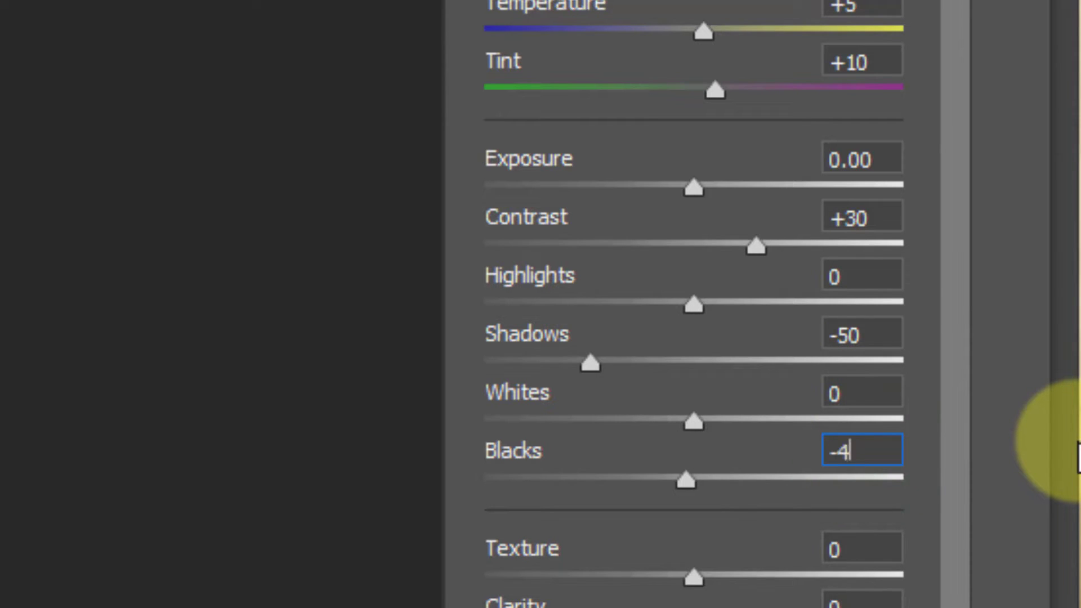
text(0)
scroll(1070, 366, down, 2)
scroll(1070, 237, down, 3)
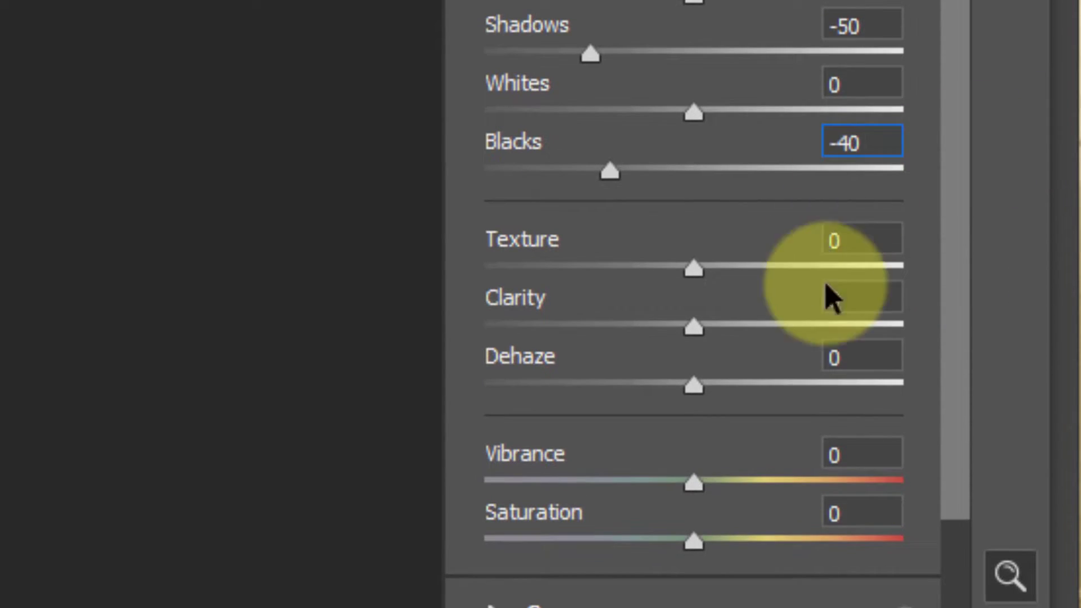
click(845, 297)
text(20)
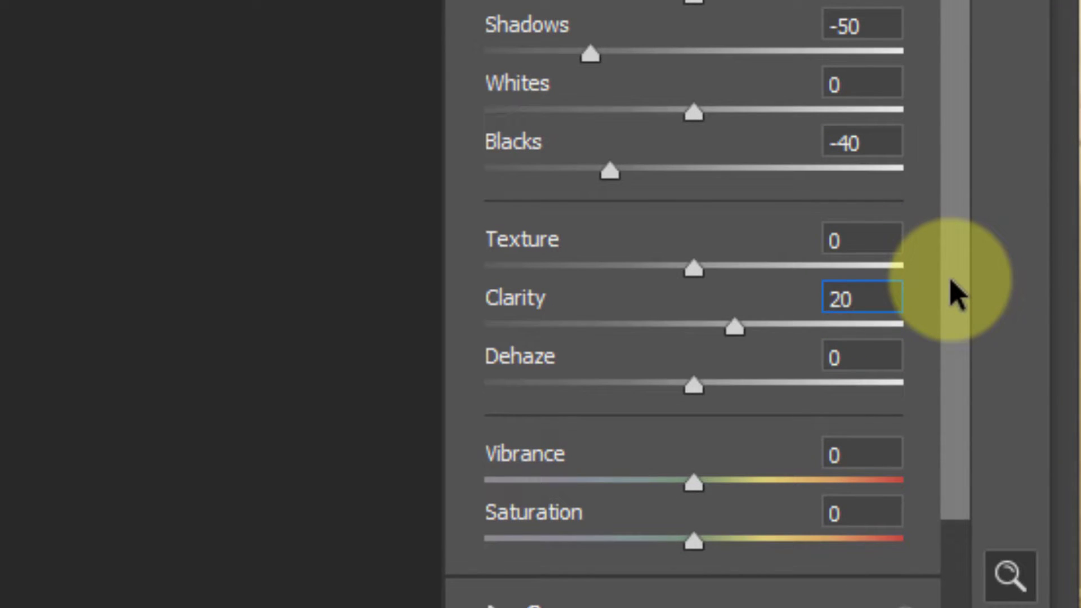
click(852, 458)
text(+20)
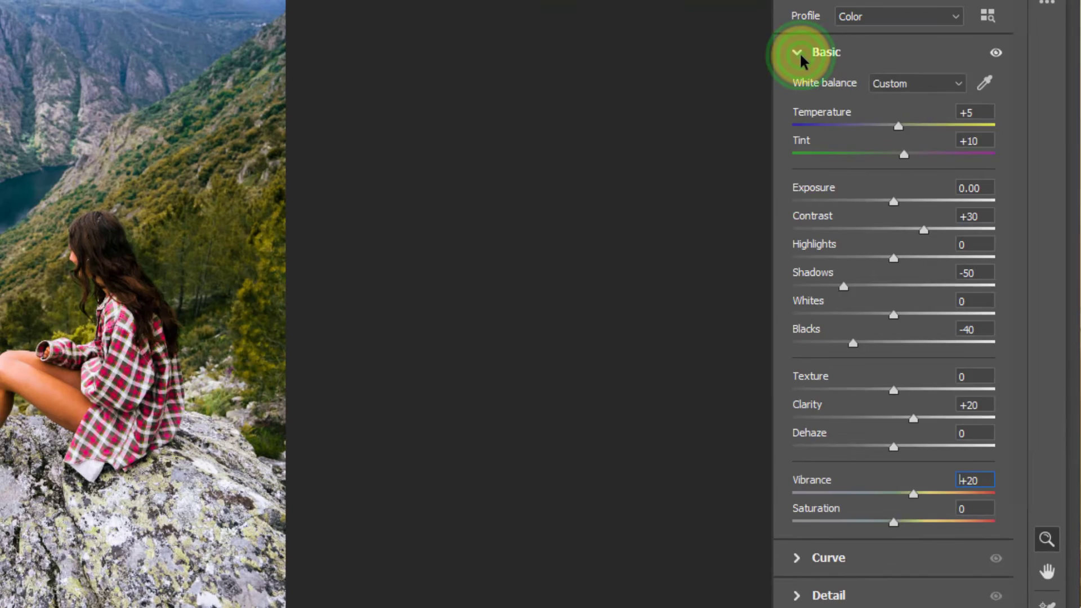
Step: Add a shadow point to the tone curve and lift the black endpoint's output to 15
click(800, 52)
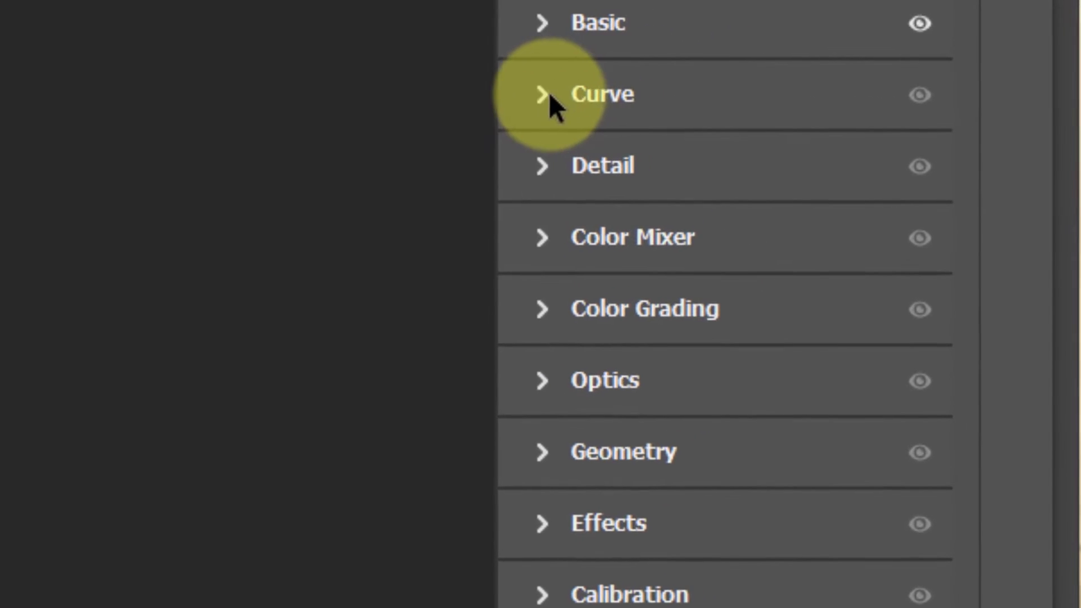
click(544, 93)
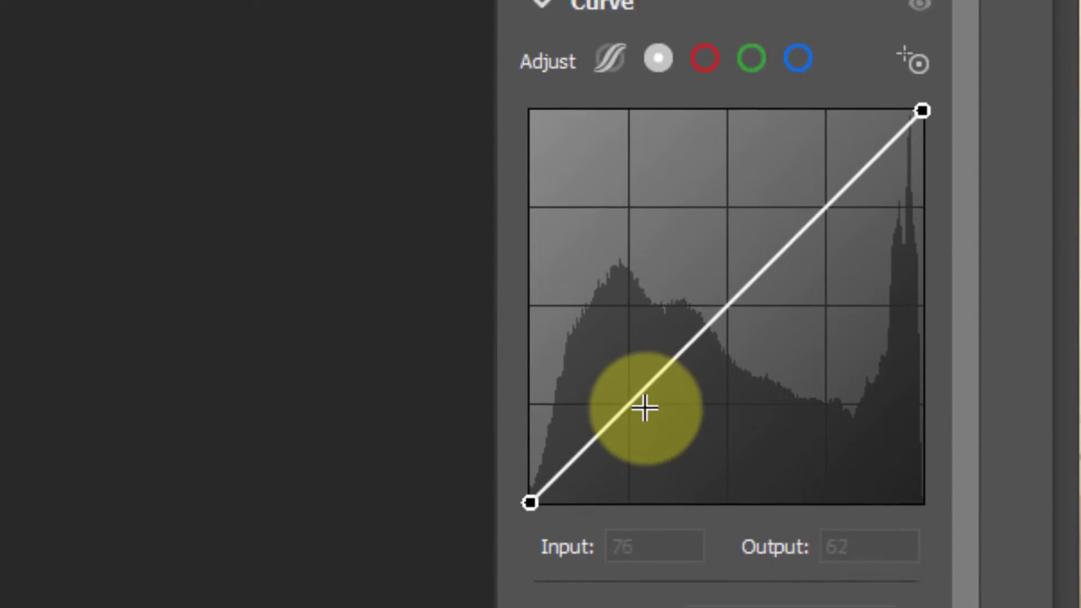
click(631, 337)
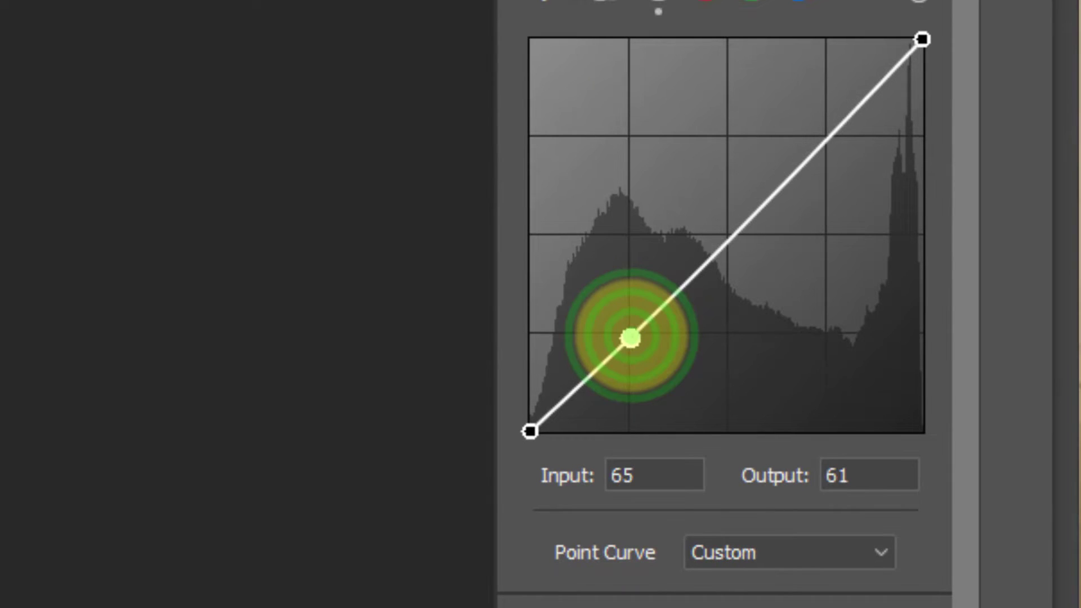
drag(631, 336, 629, 341)
click(531, 431)
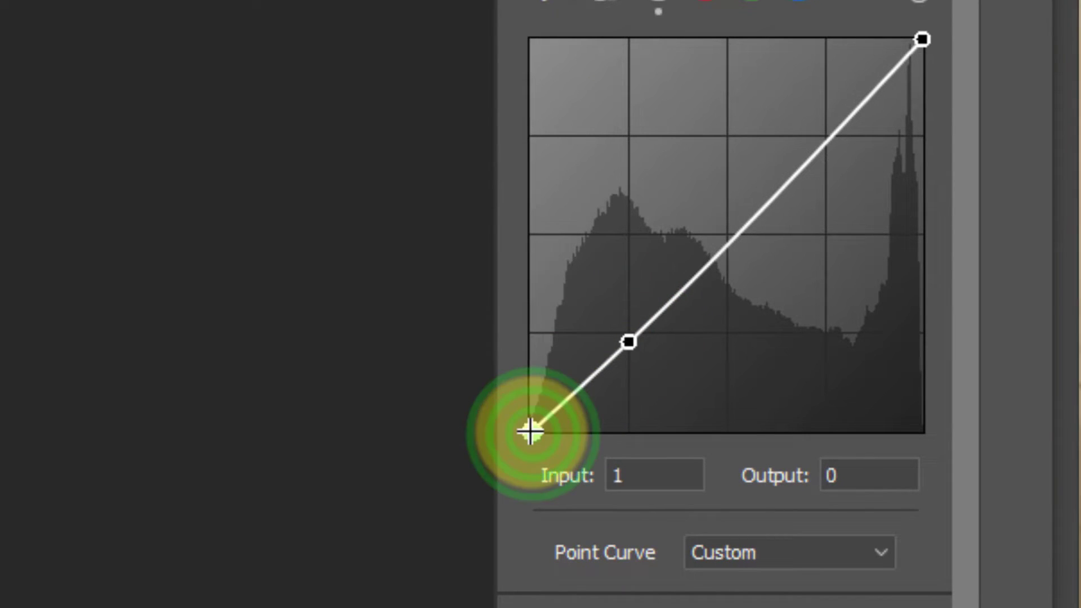
click(845, 473)
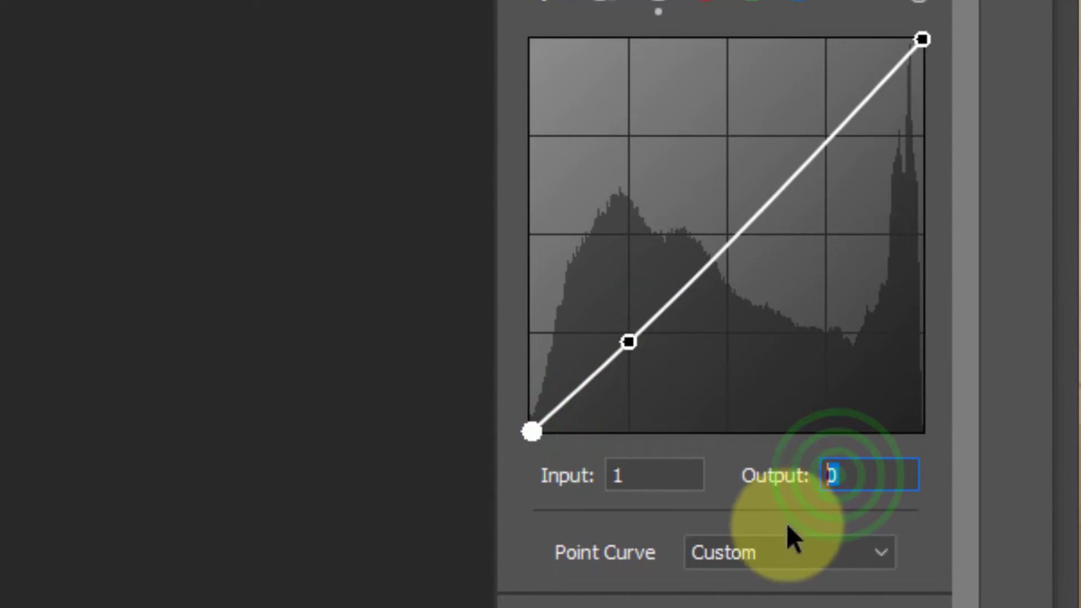
text(15)
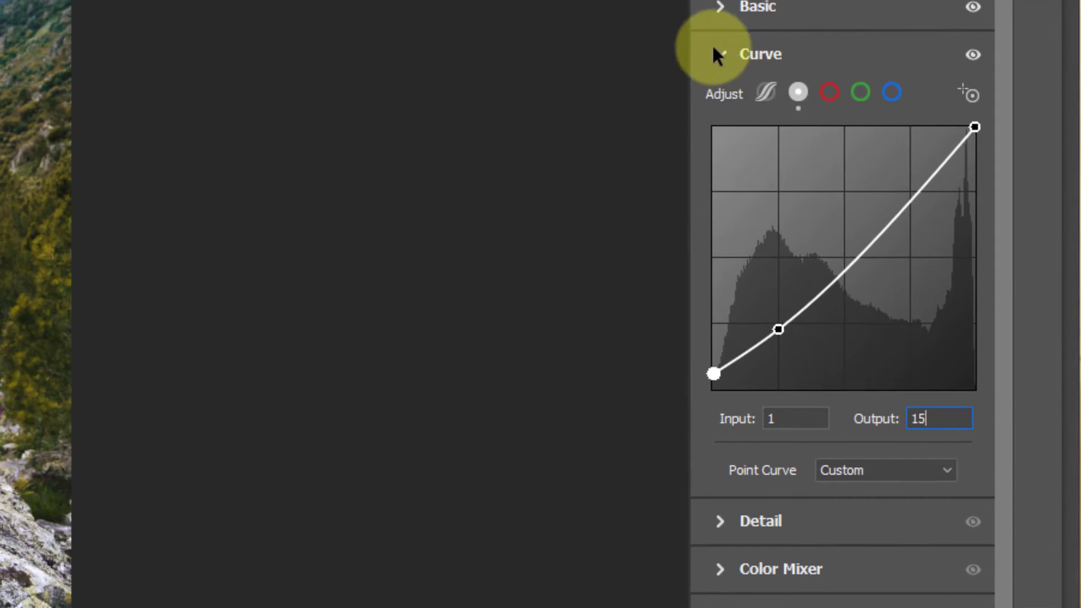
click(715, 52)
Step: Set Detail Sharpening to 30 and collapse the Detail panel
click(512, 128)
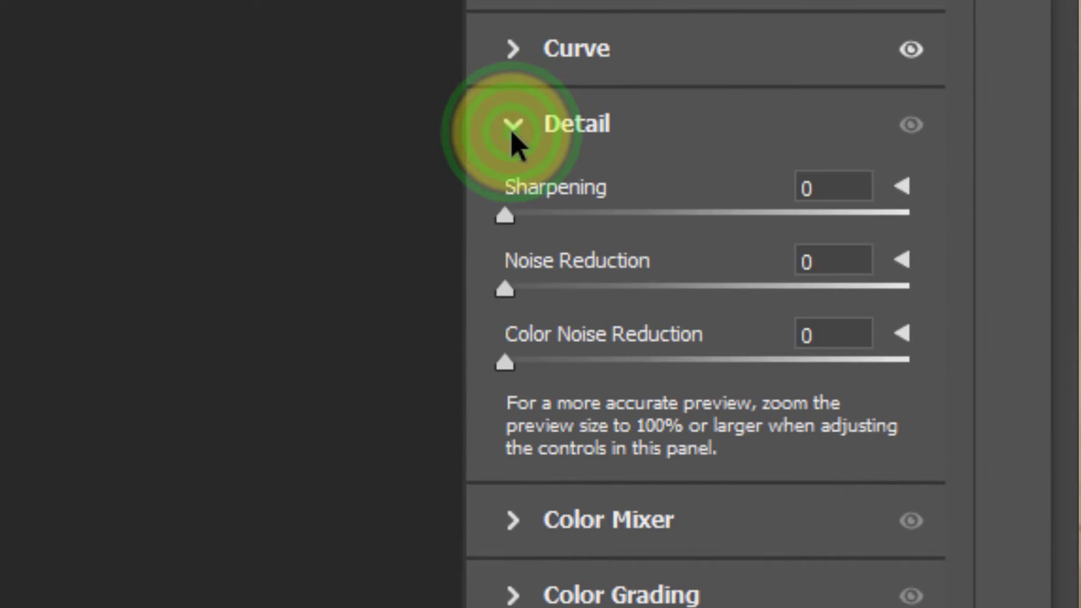
click(818, 190)
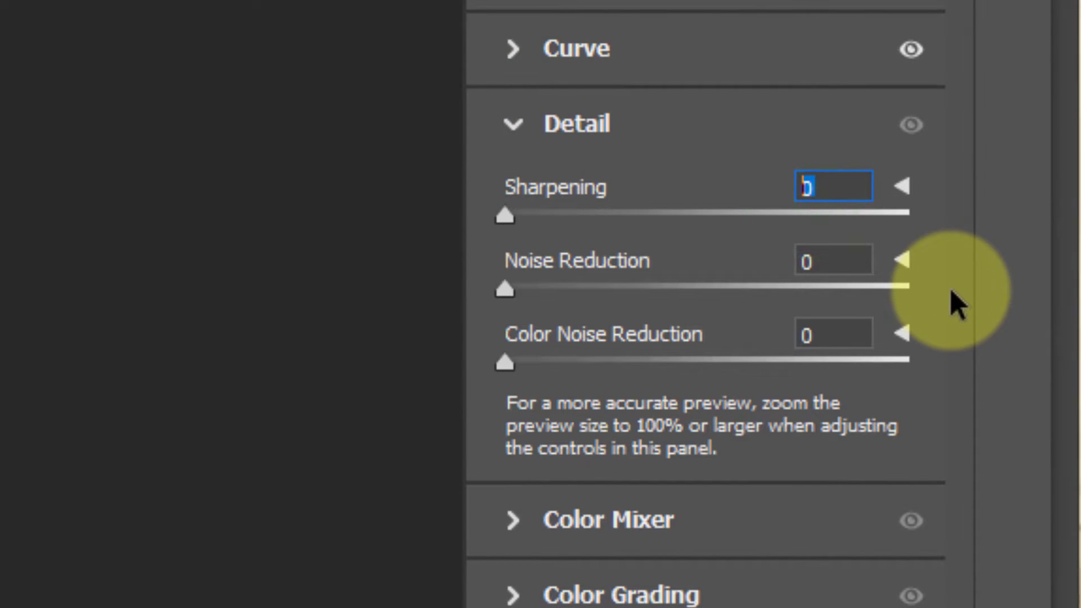
text(30)
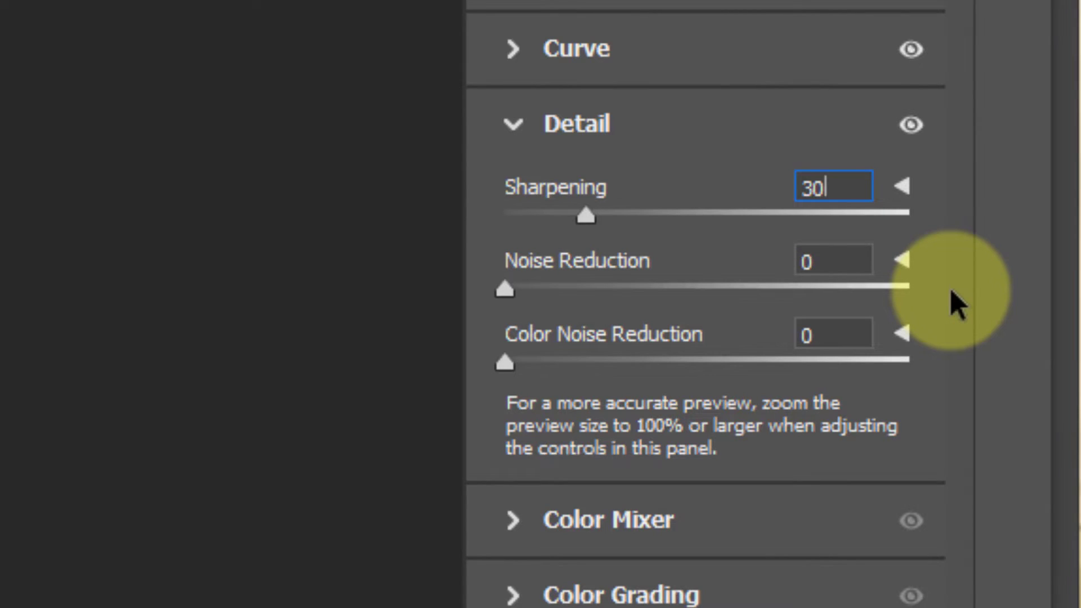
click(512, 125)
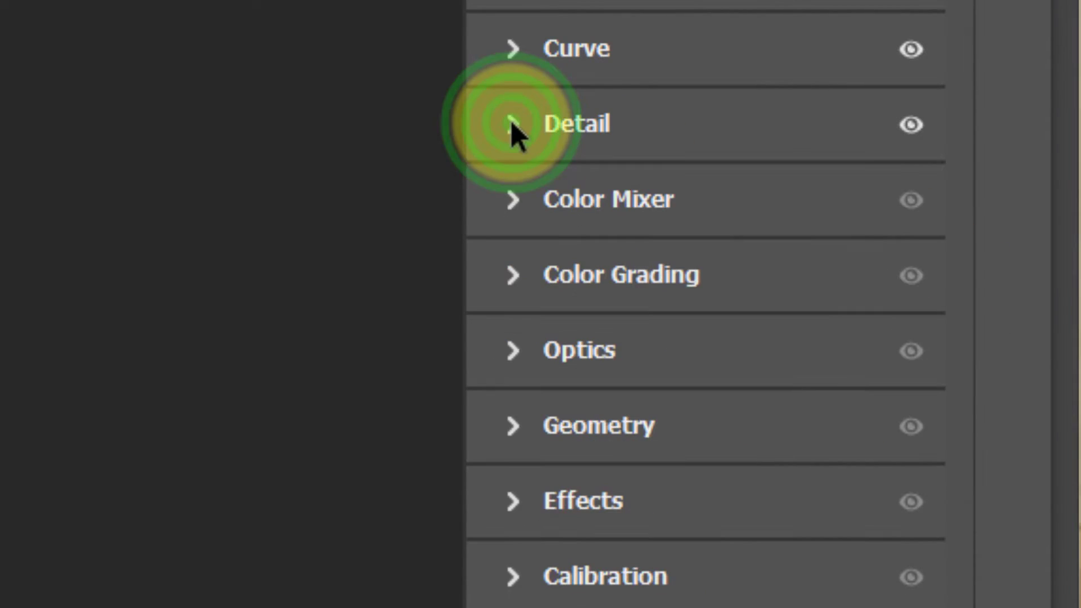
Step: In Color Mixer Hue, set Reds to +50 and Yellows to -100
click(512, 214)
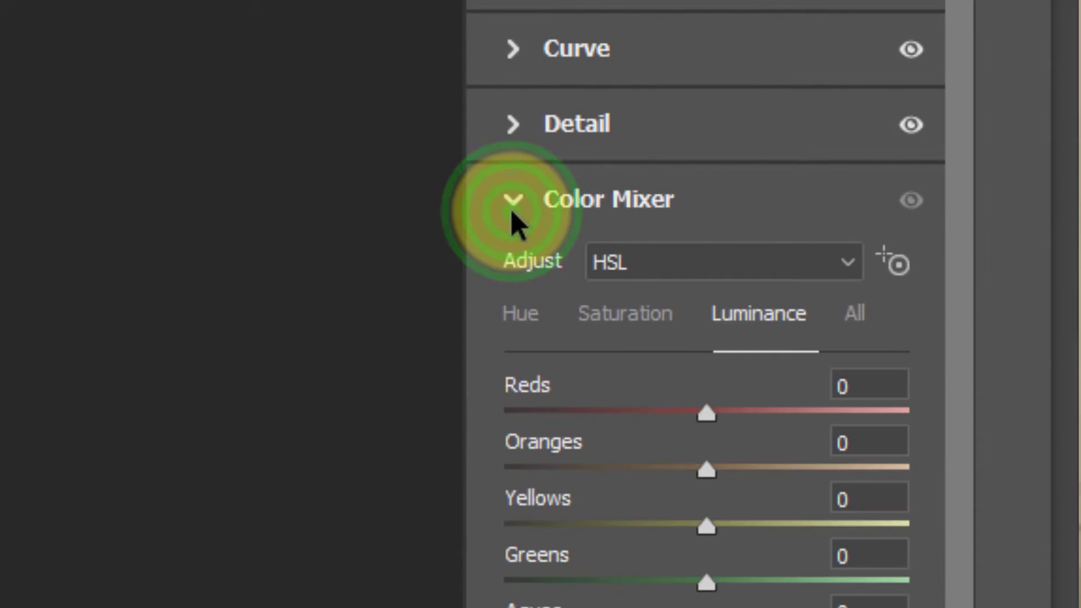
click(528, 326)
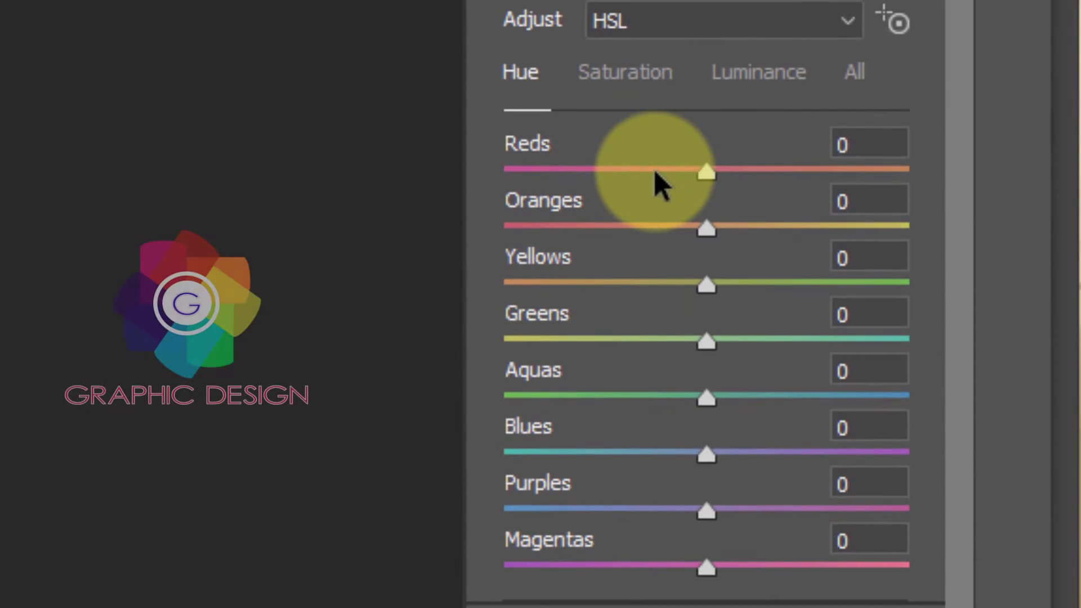
click(874, 145)
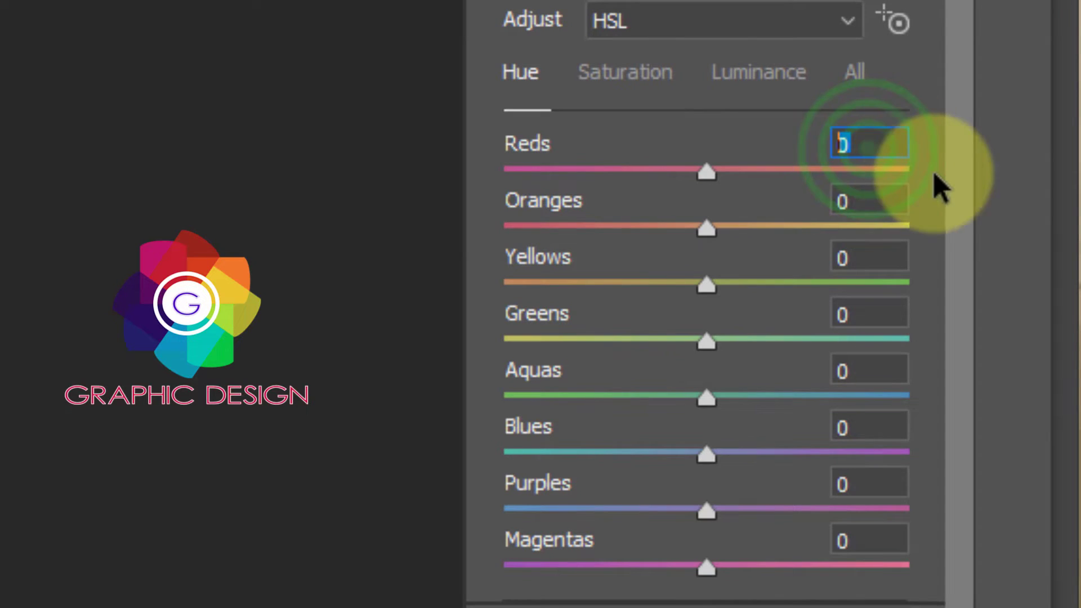
text(50)
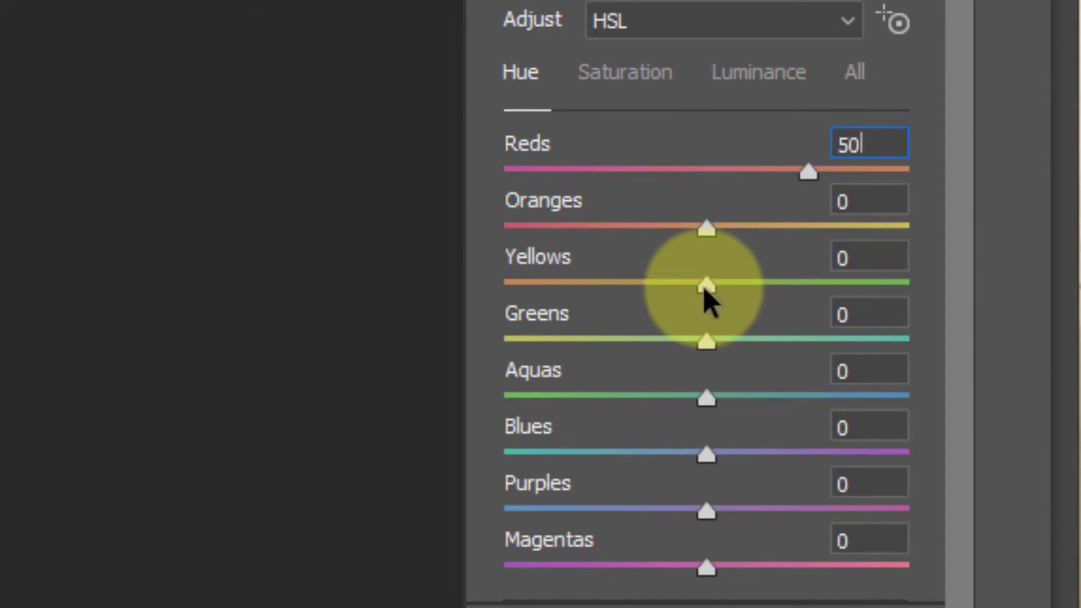
drag(705, 289, 412, 317)
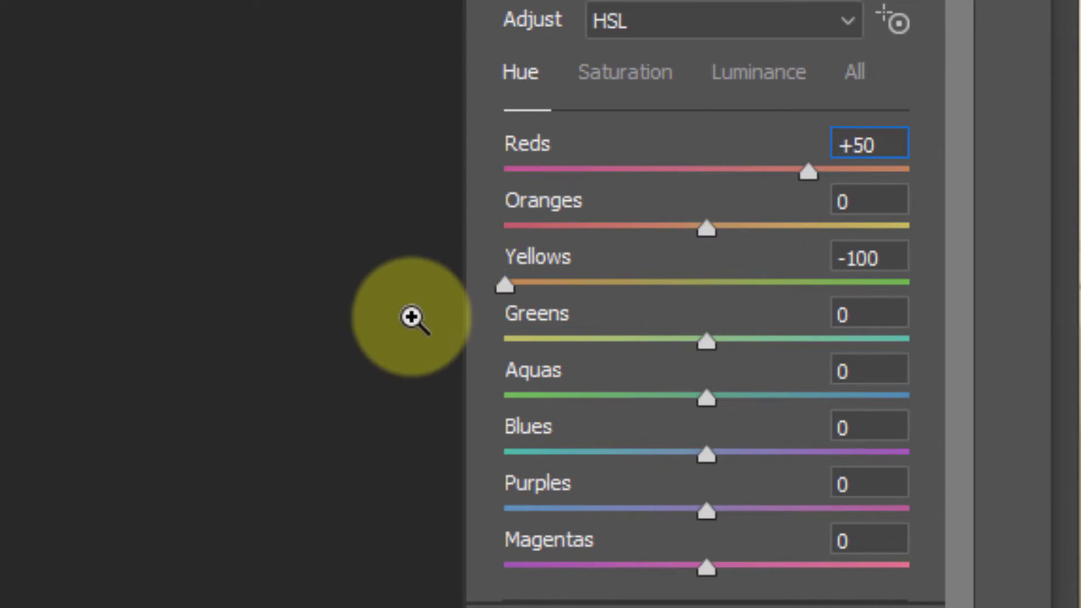
Step: In Saturation, set Oranges to -25 and Yellows through Magentas to -100
click(638, 88)
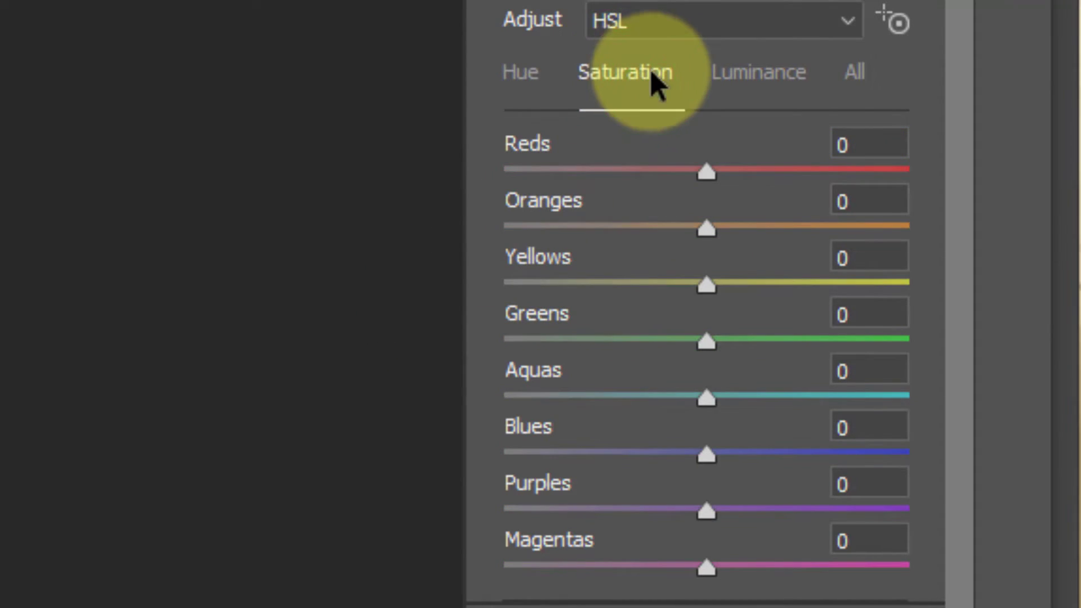
click(869, 197)
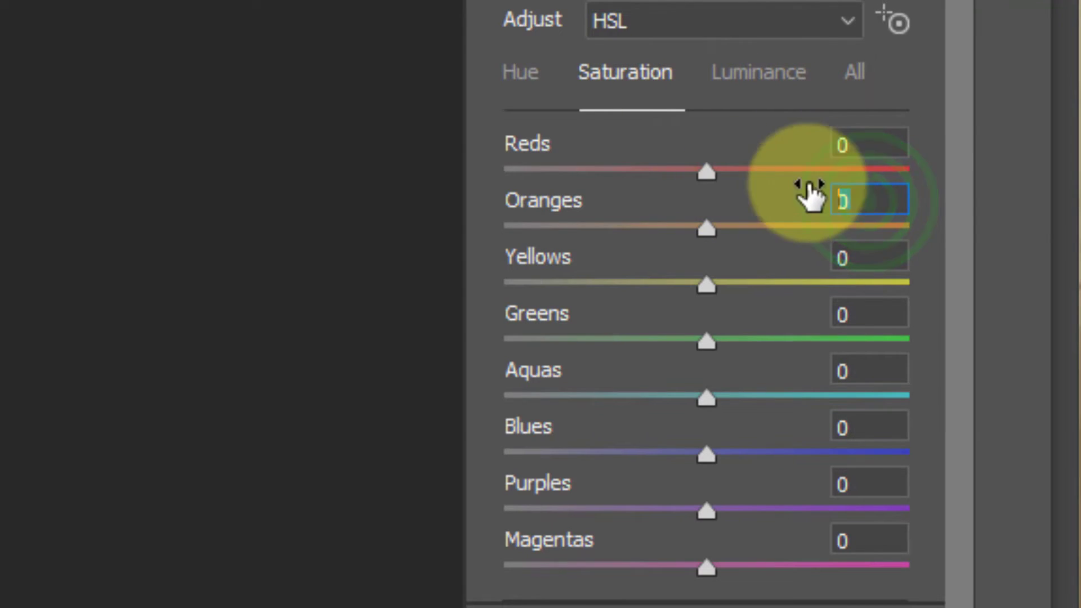
text(-2)
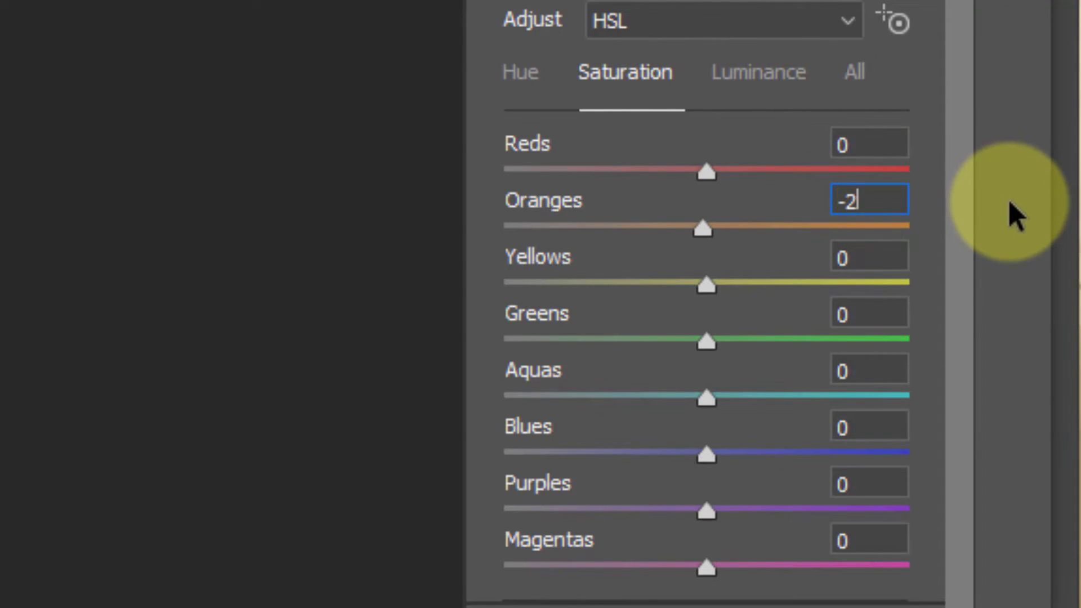
text(5)
click(854, 253)
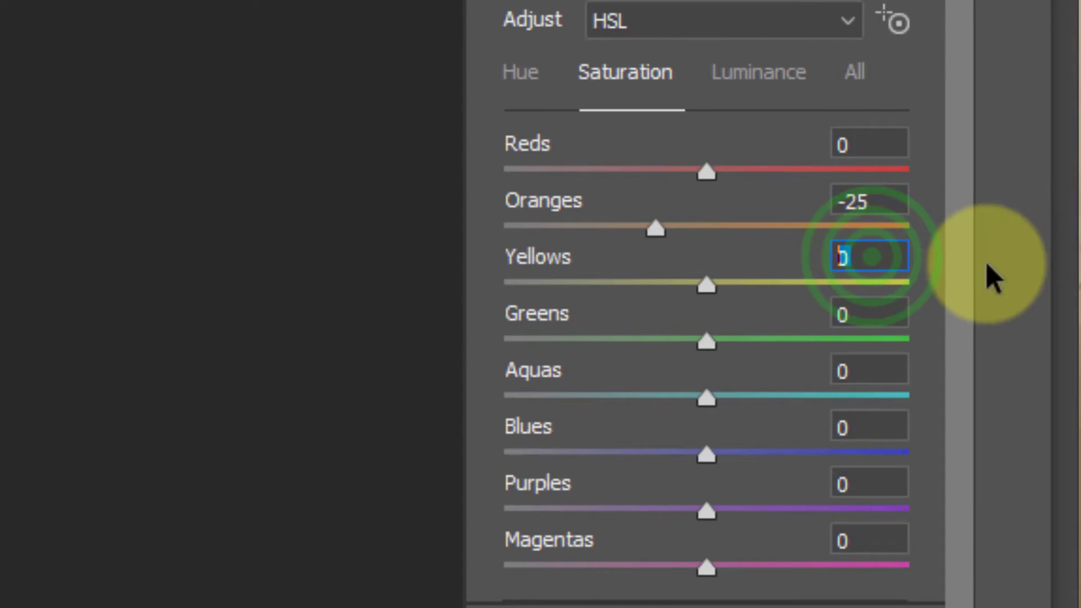
text(-100)
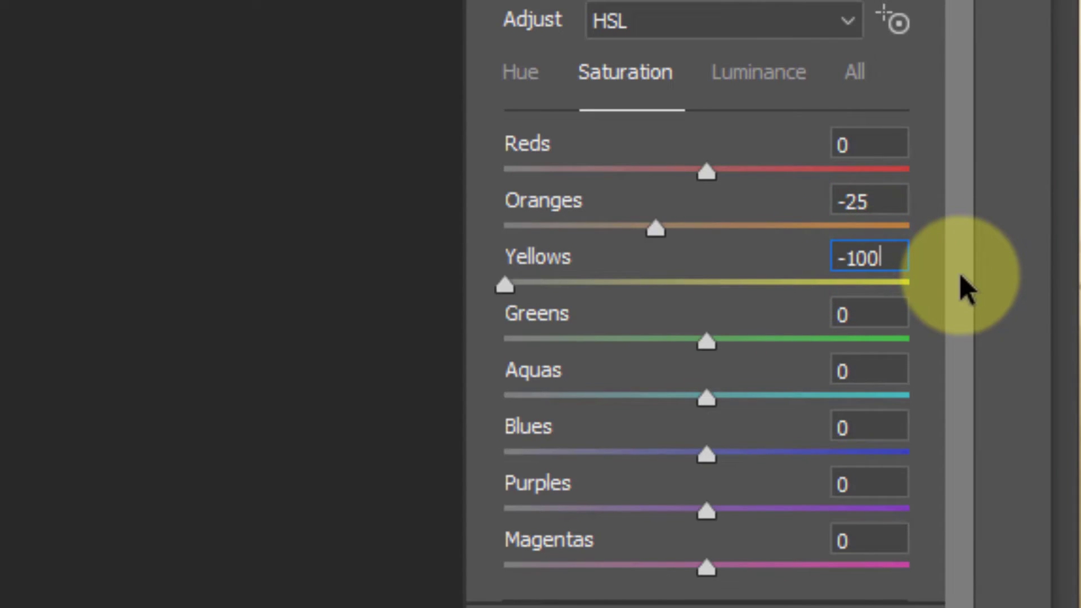
key(Return)
key(Tab)
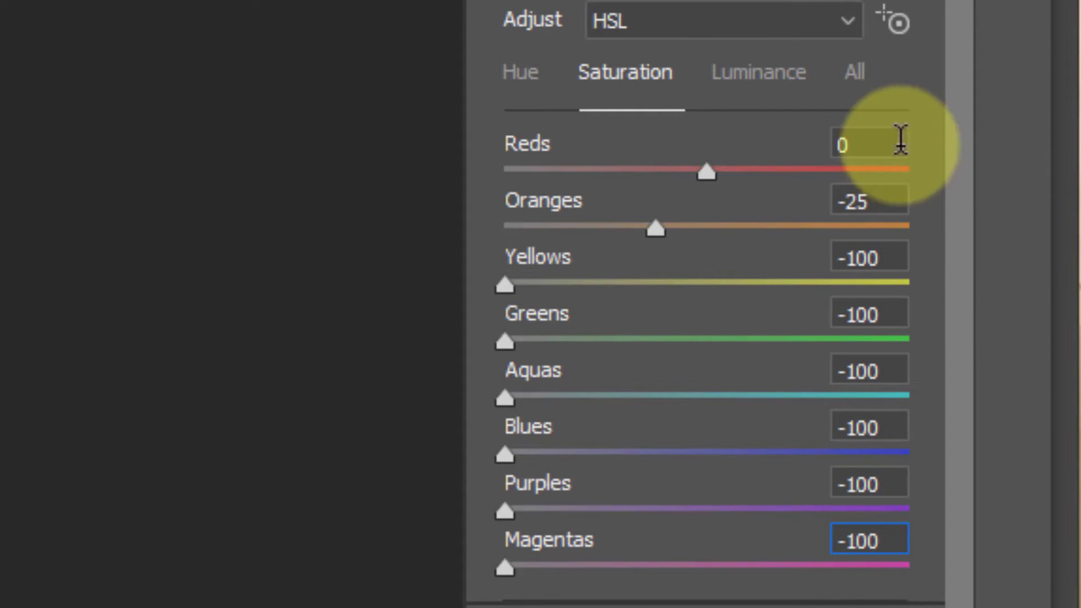
Step: Raise the luminance of every colour from Reds to Magentas to +10, then collapse Color Mixer
click(779, 82)
click(859, 144)
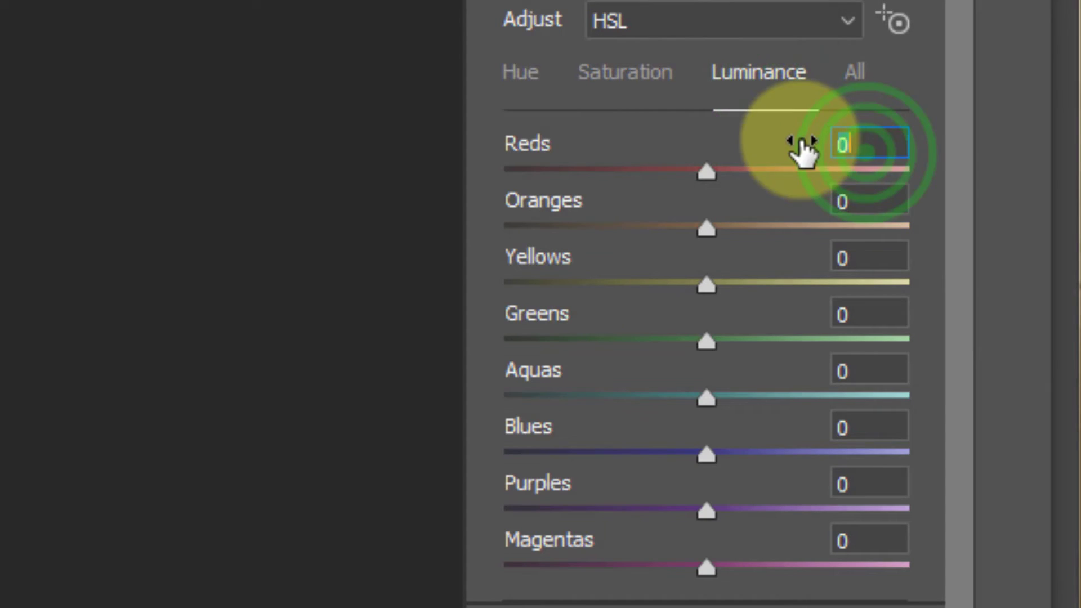
text(10)
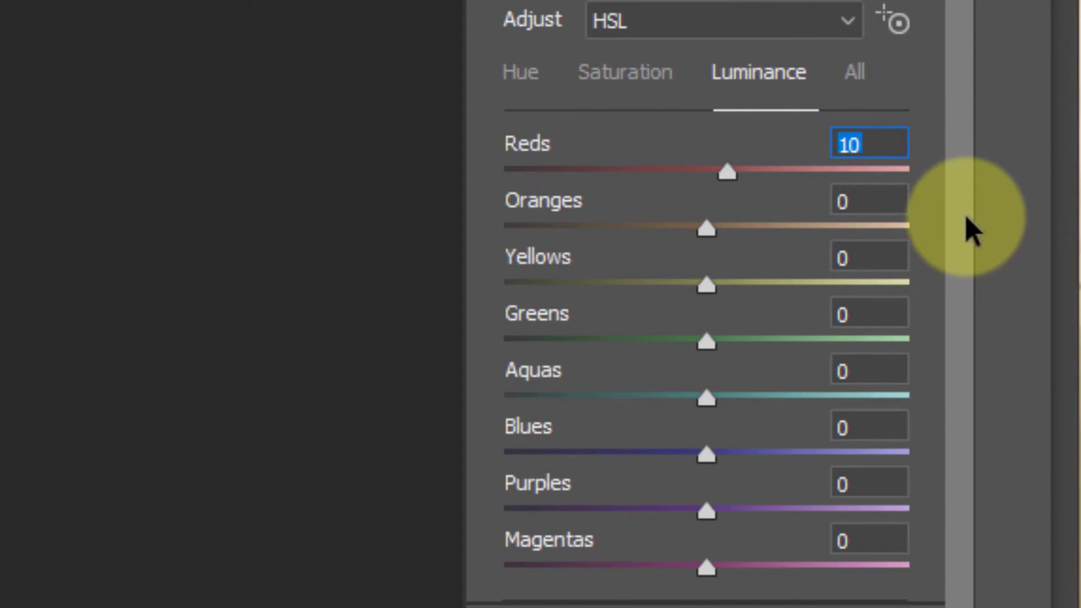
key(Tab)
text(10)
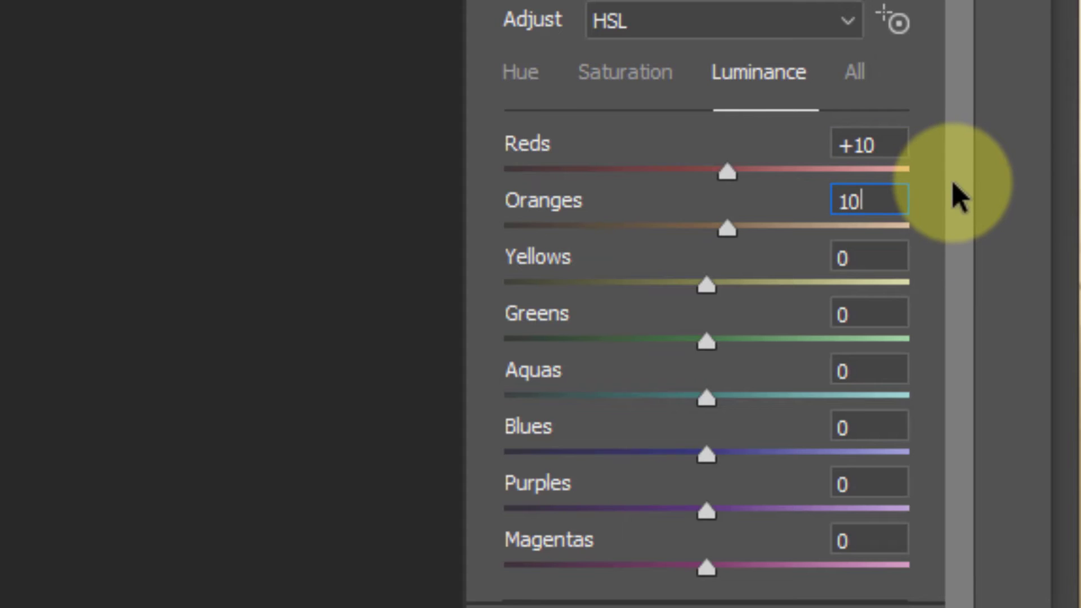
key(Tab)
text(10)
key(Tab)
text(10)
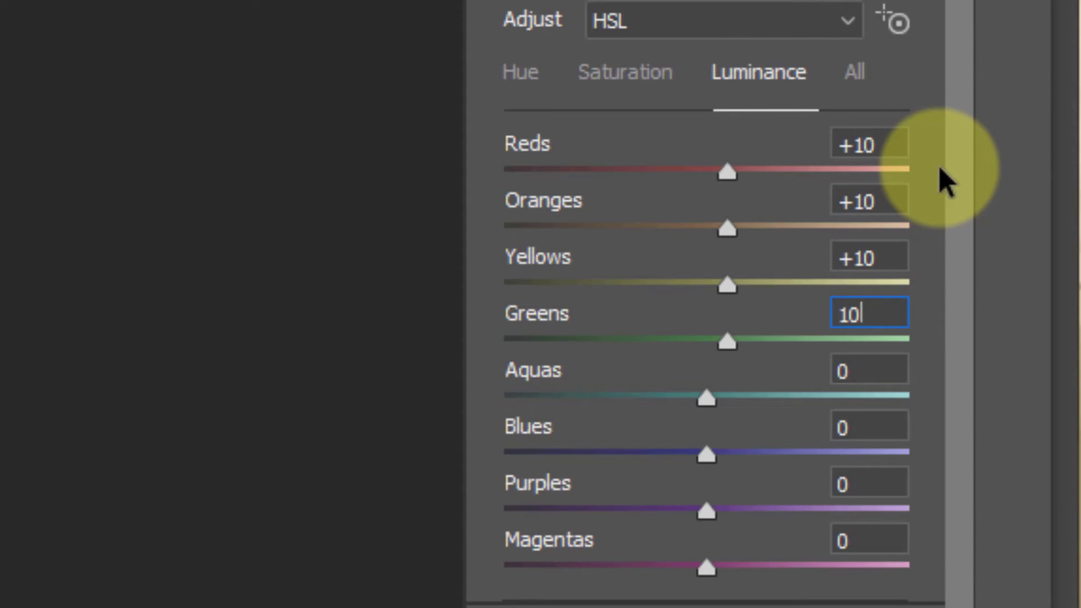
key(Tab)
key(Tab)
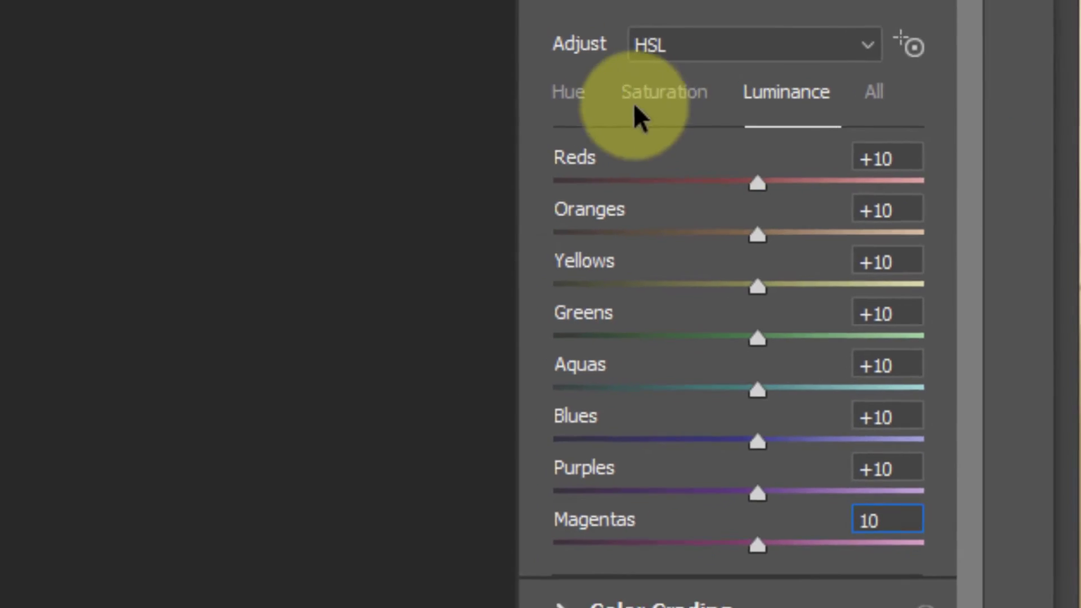
key(Return)
click(627, 33)
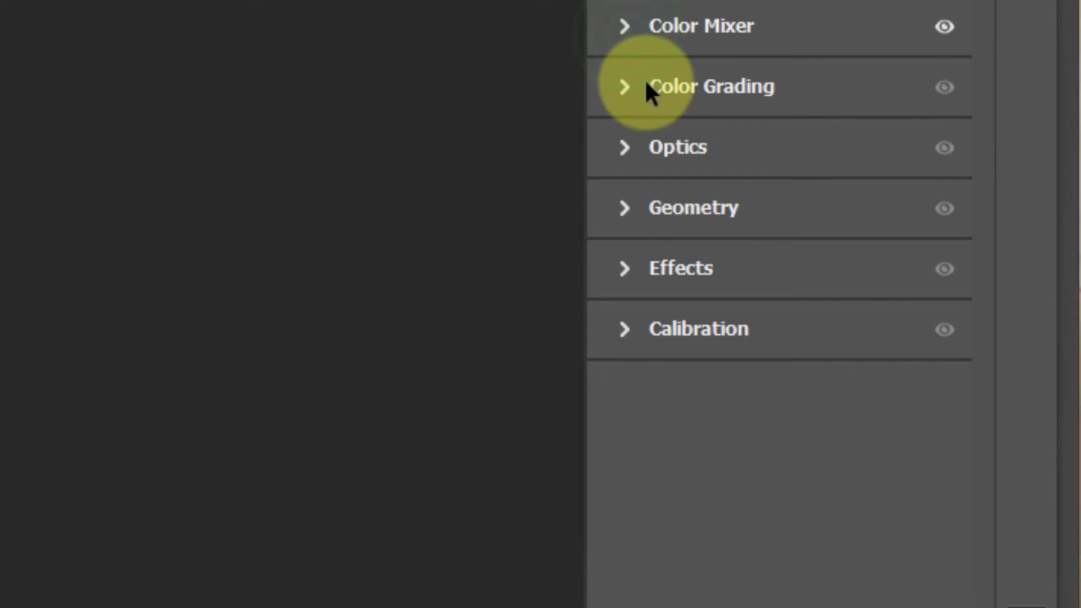
Step: Tint the Color Grading highlights wheel with Hue 30 and Saturation 5, then collapse the section
click(625, 88)
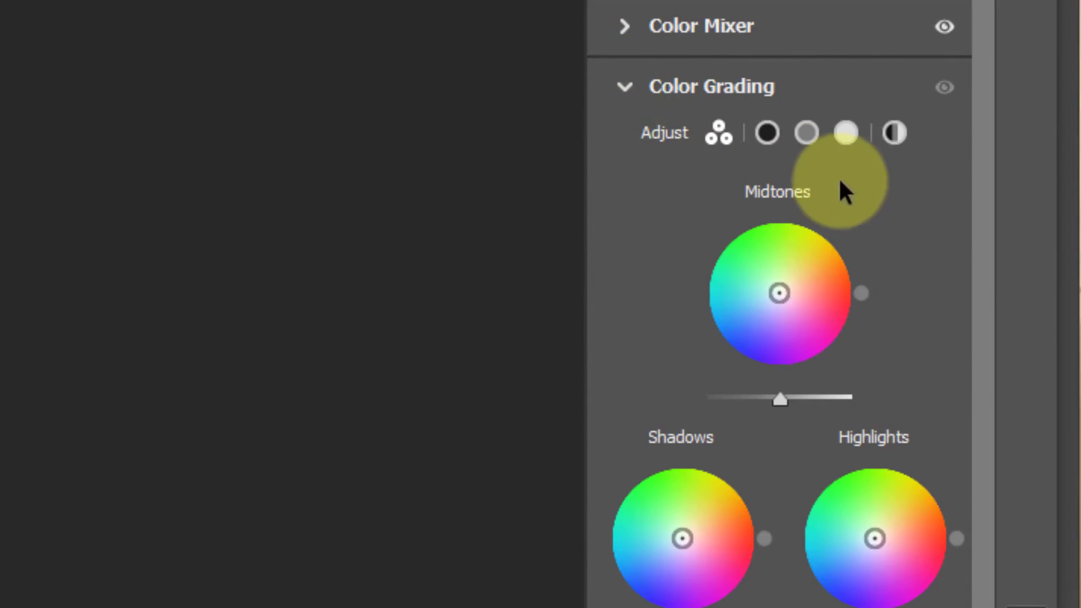
click(845, 134)
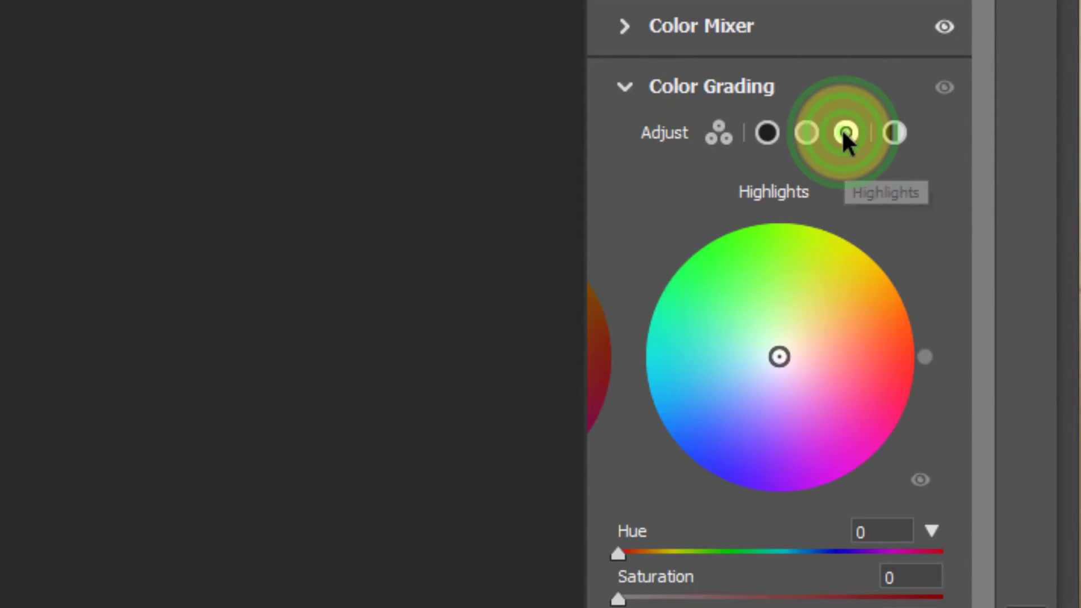
scroll(934, 266, down, 1)
scroll(933, 270, down, 2)
click(930, 437)
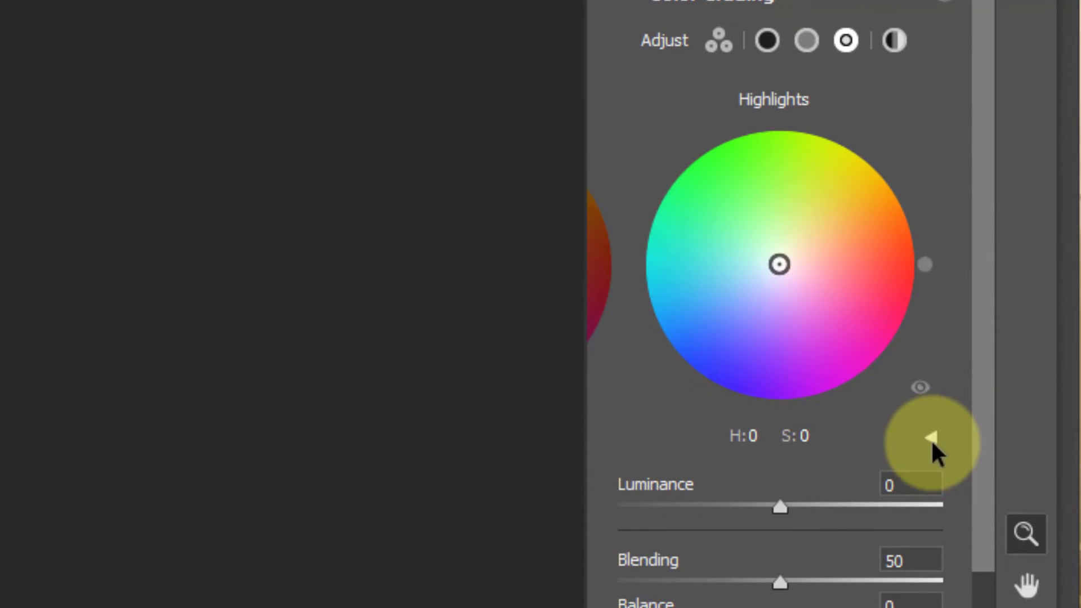
click(932, 439)
click(873, 440)
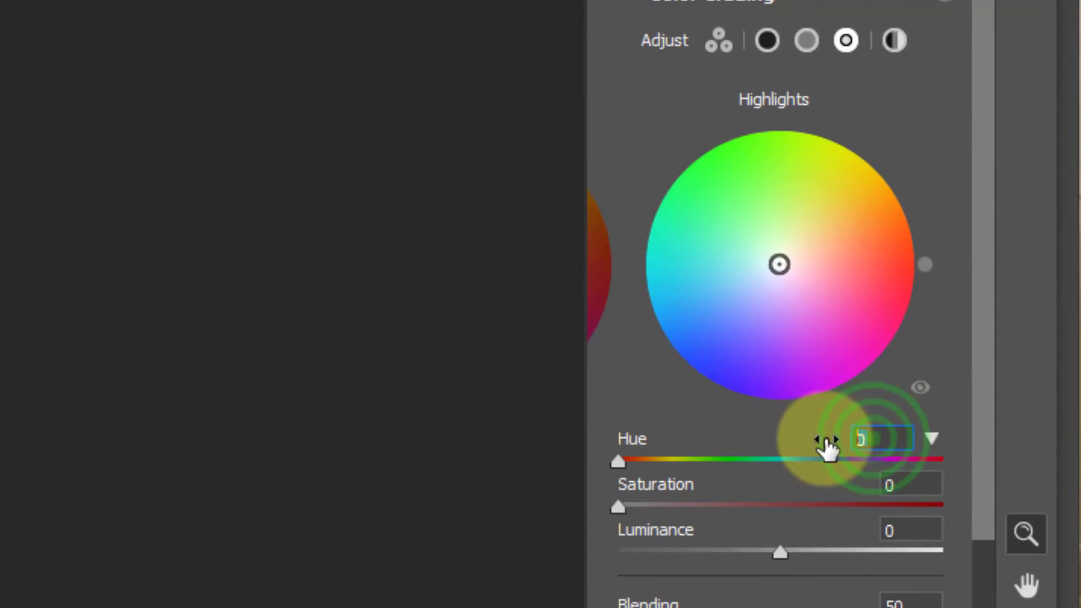
text(3)
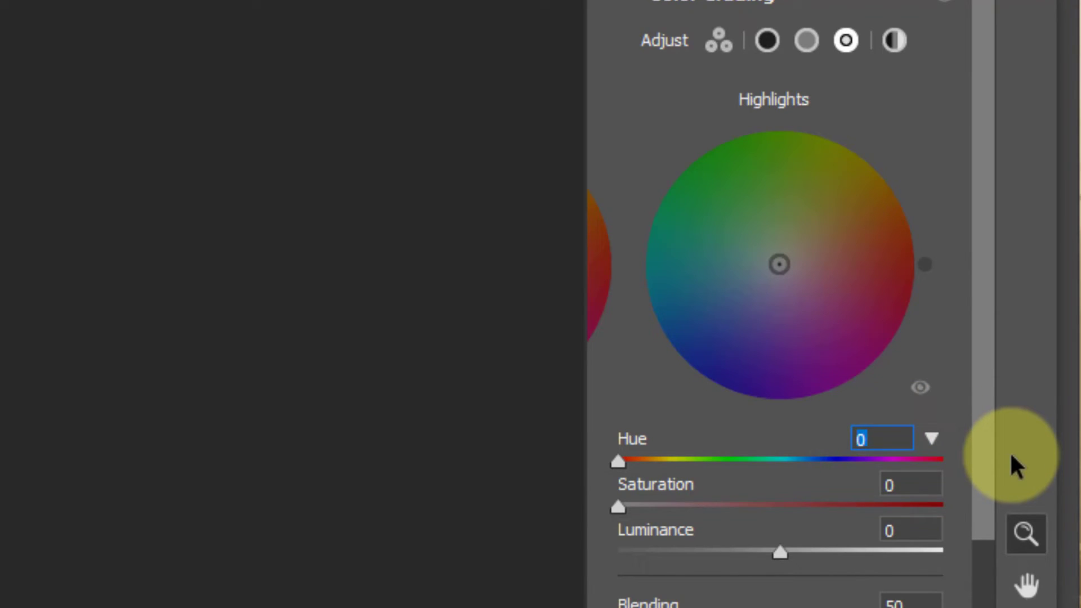
text(0)
key(Return)
click(910, 488)
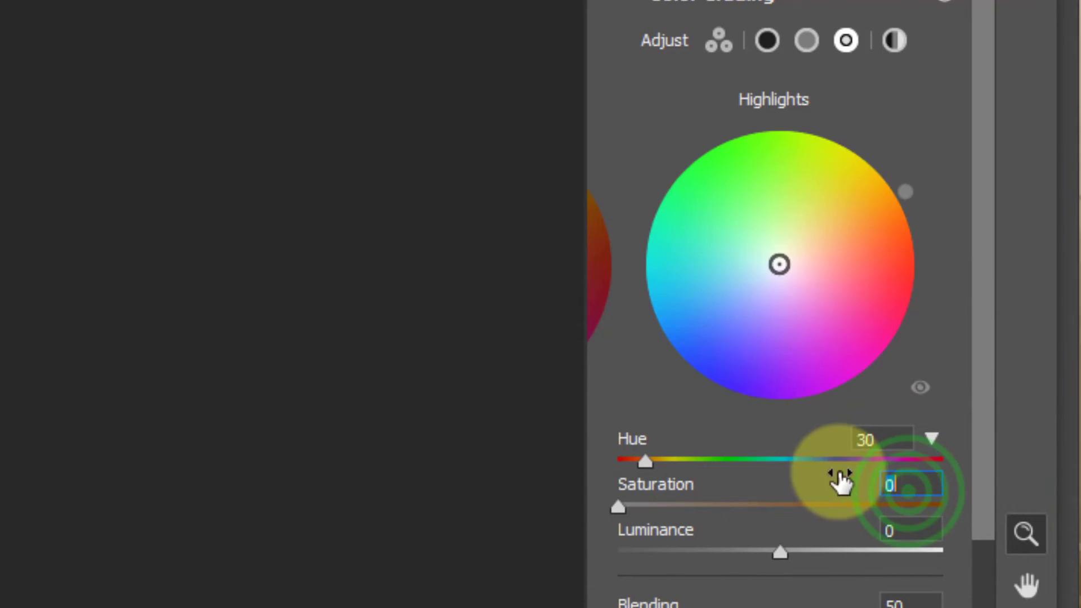
text(5)
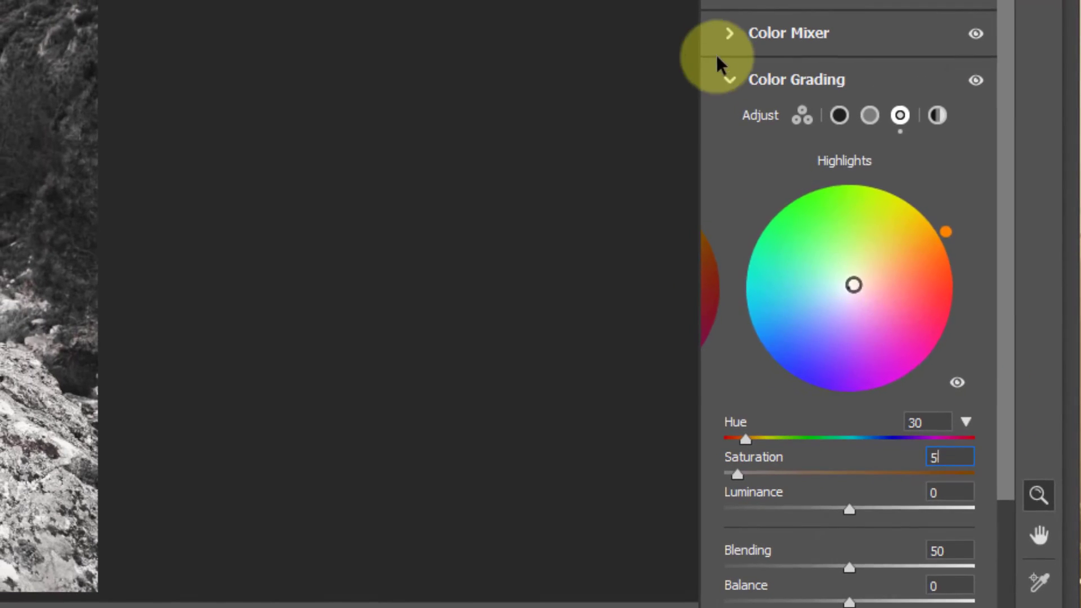
click(734, 79)
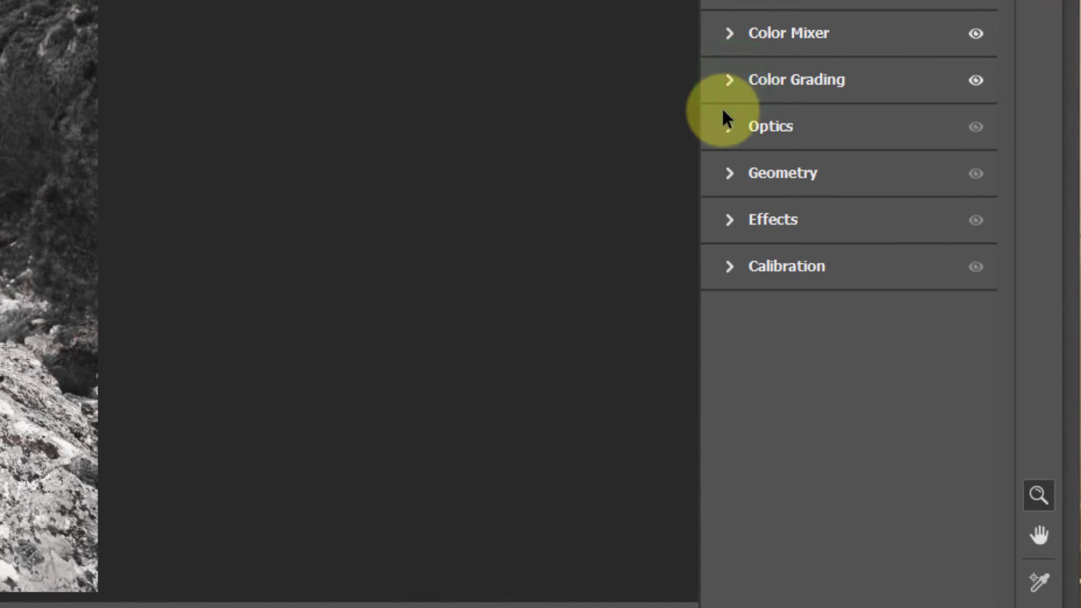
Step: Set the Optics vignette amount to -70 and collapse the Optics section
click(730, 127)
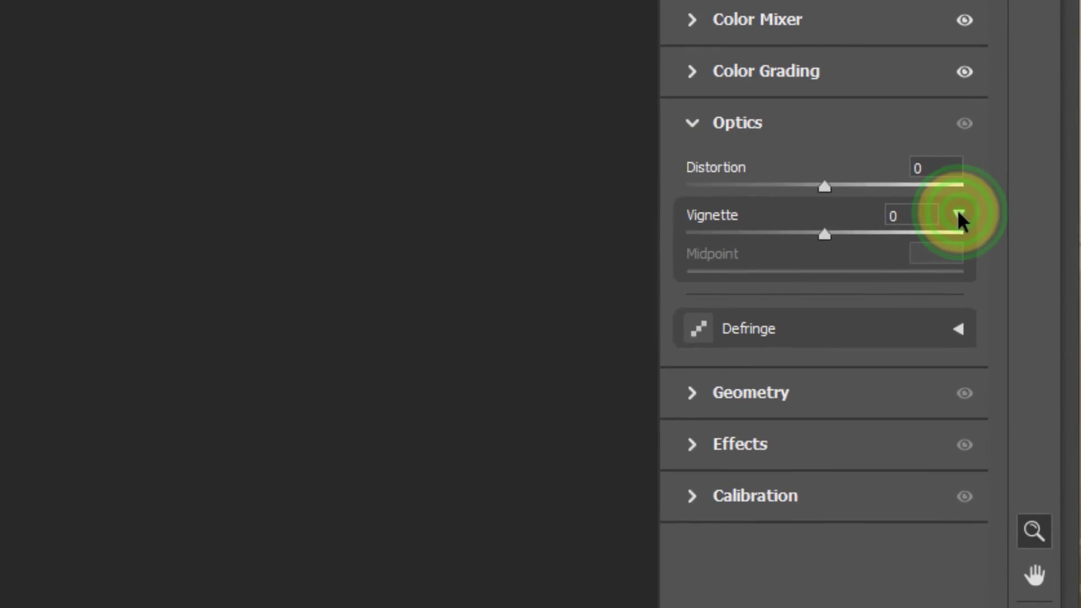
click(925, 210)
double_click(886, 223)
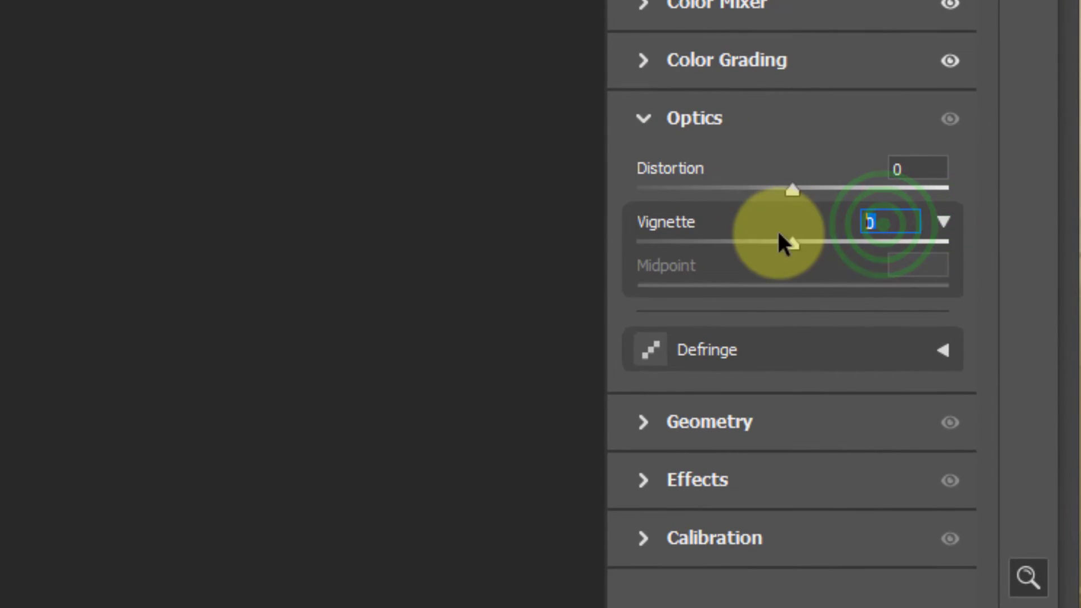
text(-7)
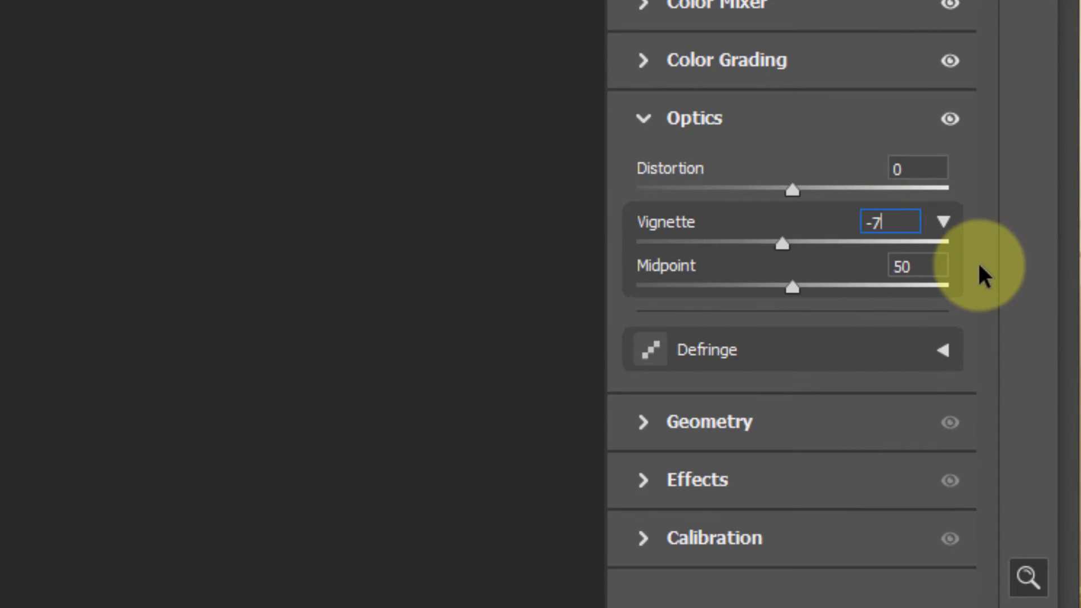
text(0)
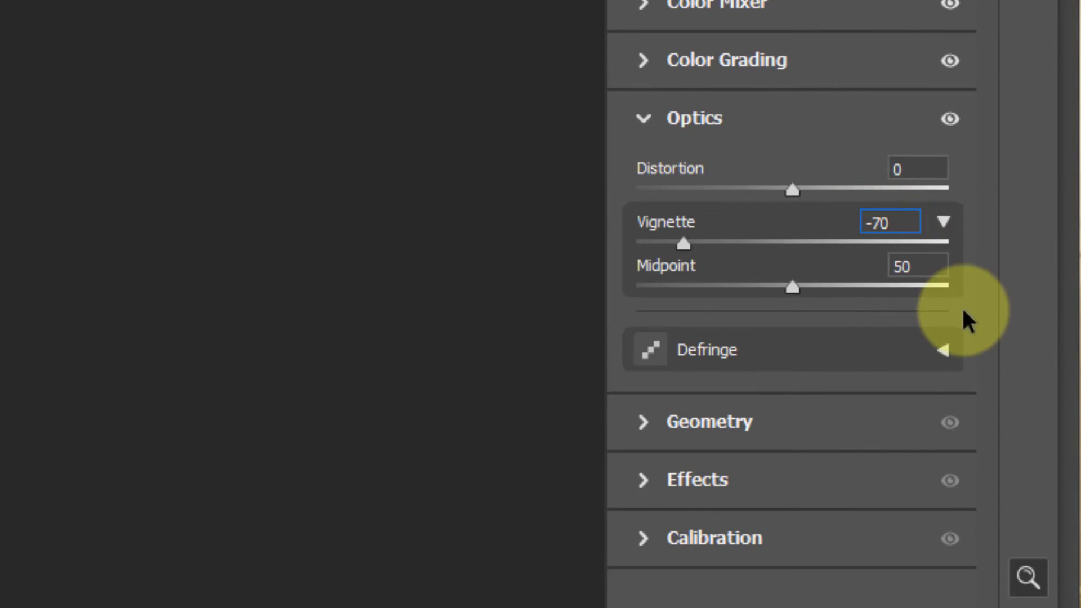
click(649, 123)
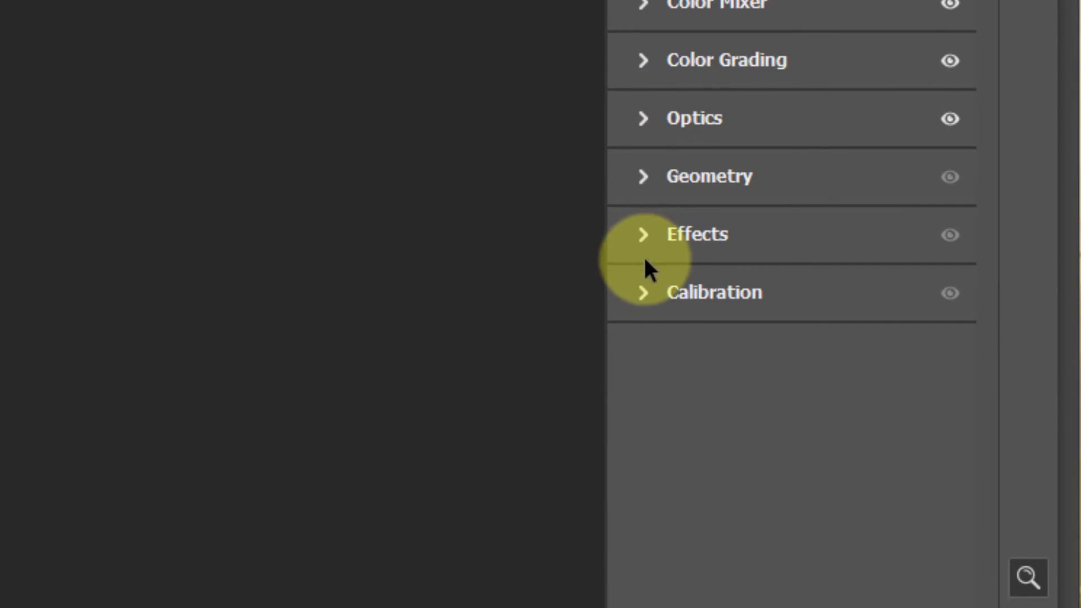
Step: Push Calibration Green Primary Hue to +100, then toggle Before/After to compare
click(645, 294)
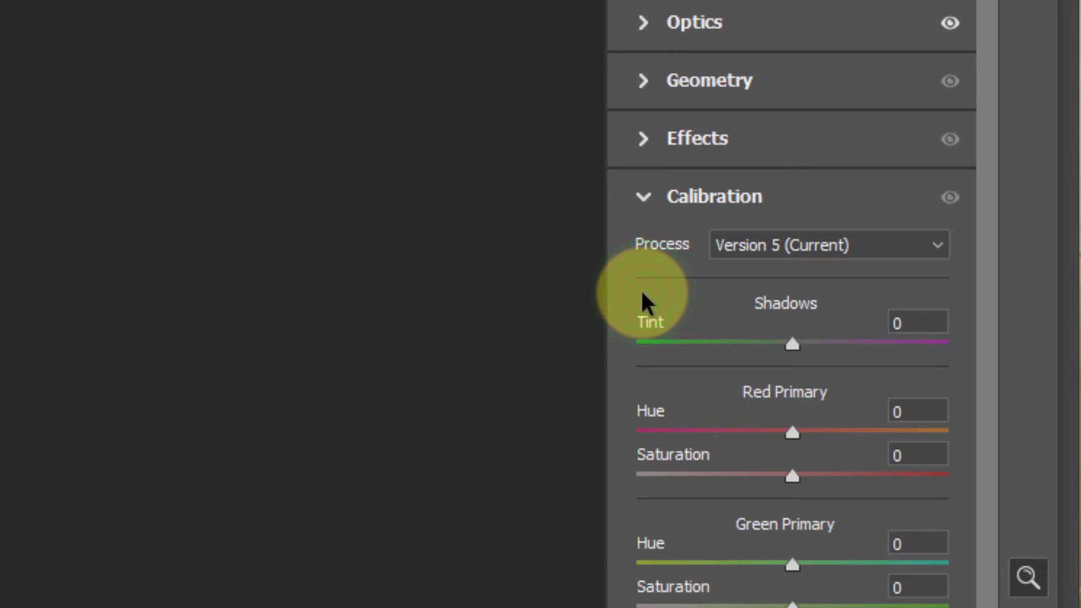
scroll(670, 338, down, 3)
drag(792, 439, 999, 449)
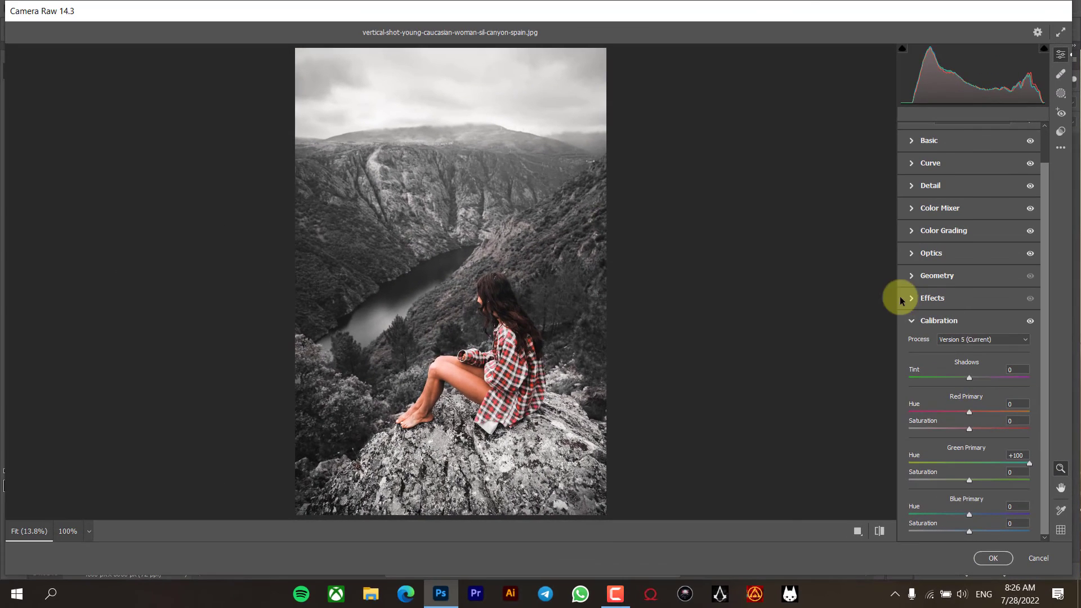
click(911, 320)
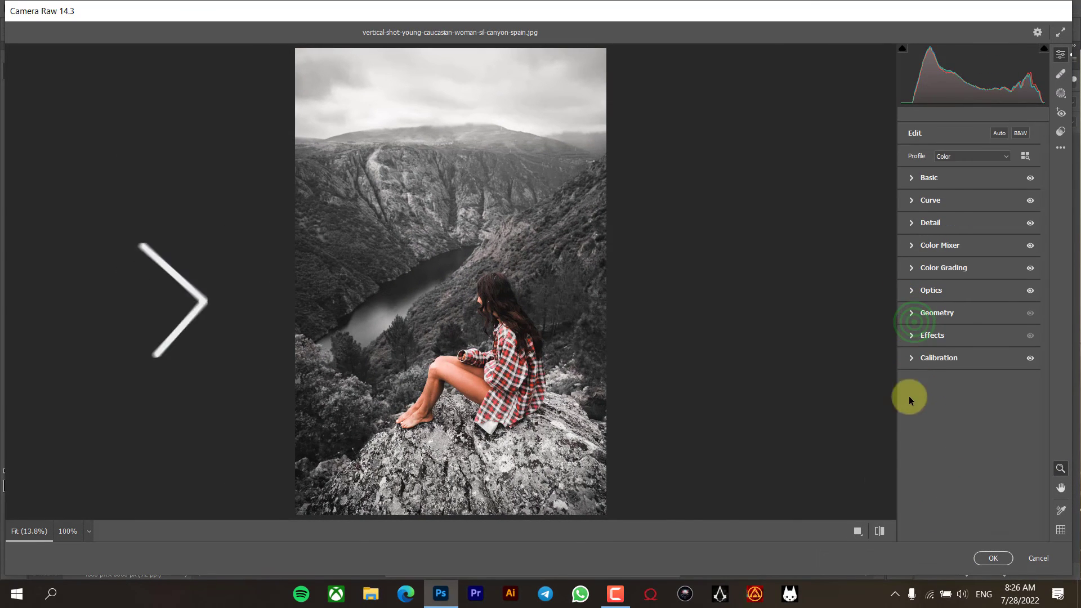
click(885, 531)
click(885, 530)
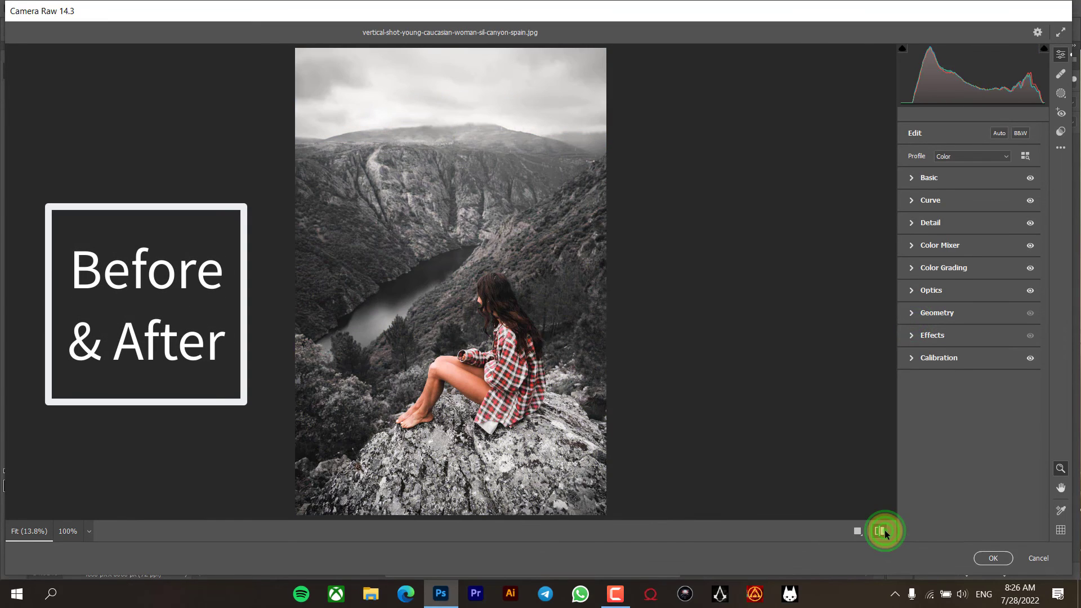
click(884, 530)
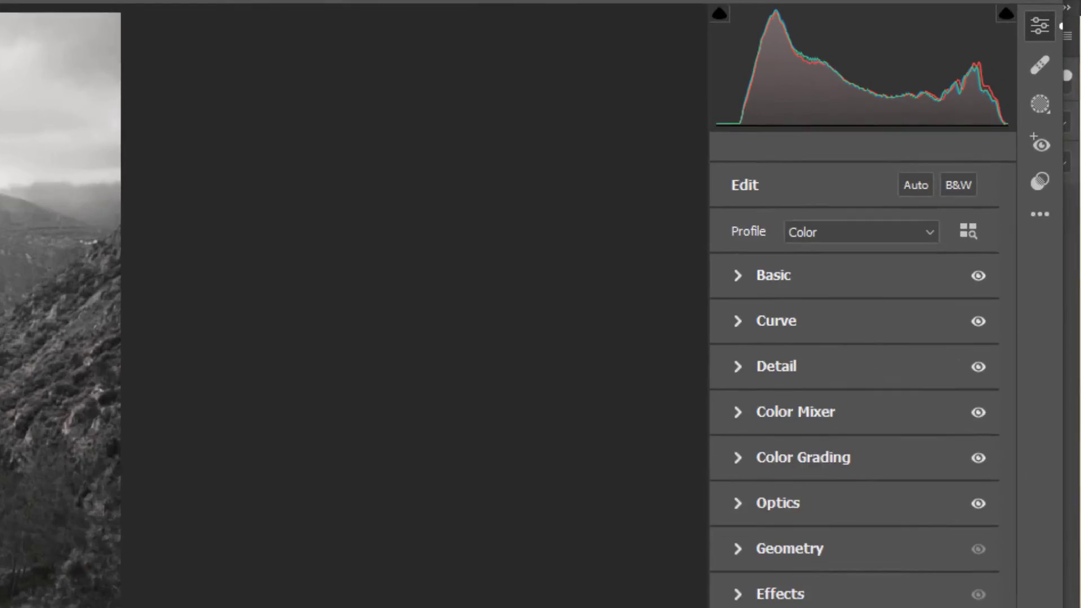
Step: Save the edits as preset 'Black Moody Tone' and apply the Camera Raw Filter
click(1027, 255)
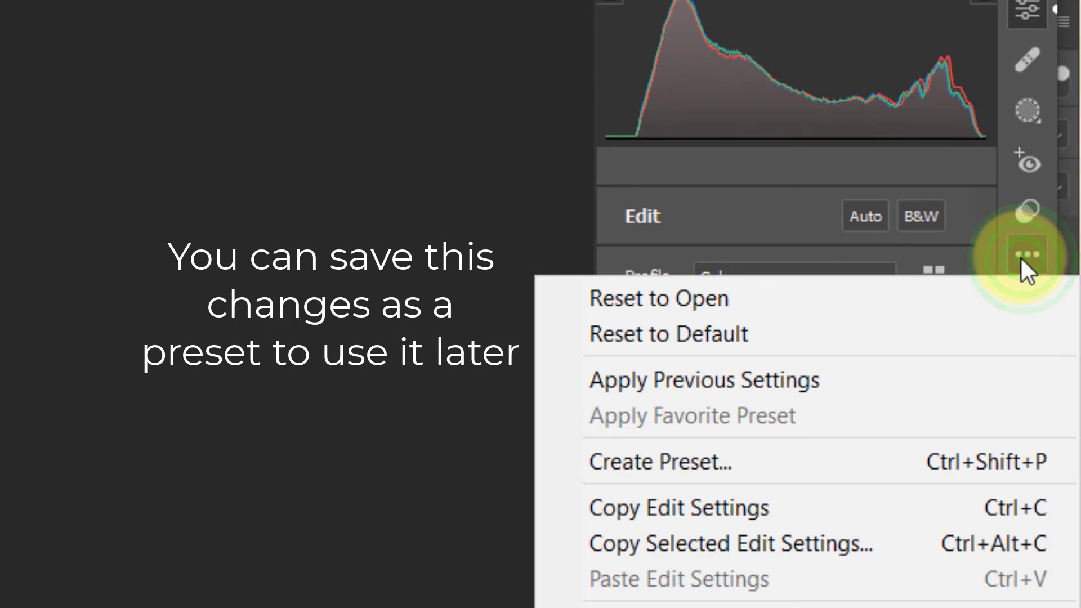
click(827, 463)
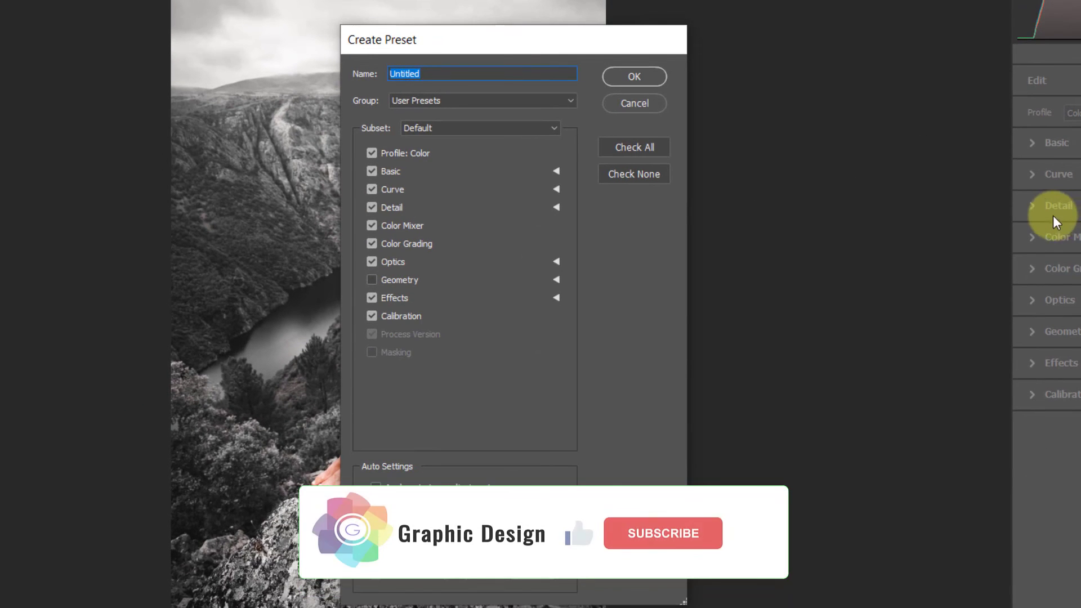
click(483, 74)
text(Black M)
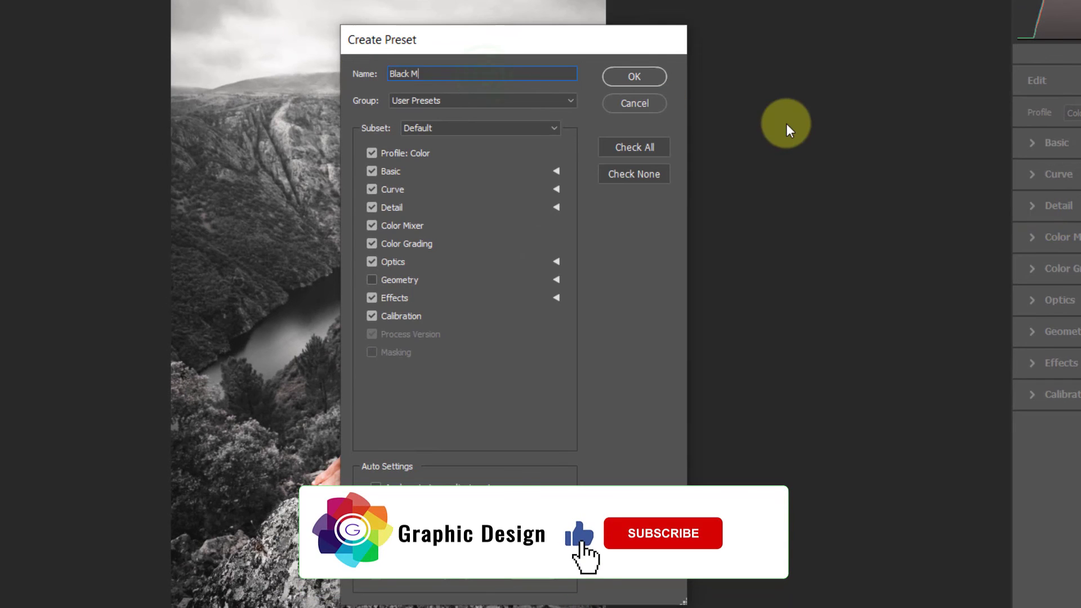
text(oody Tone)
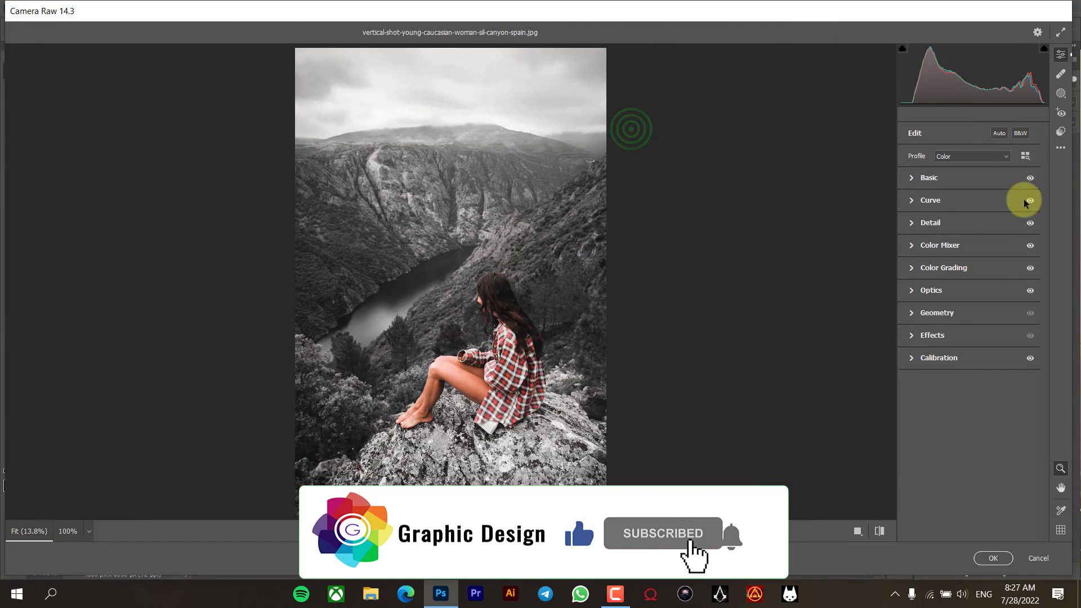
click(1005, 561)
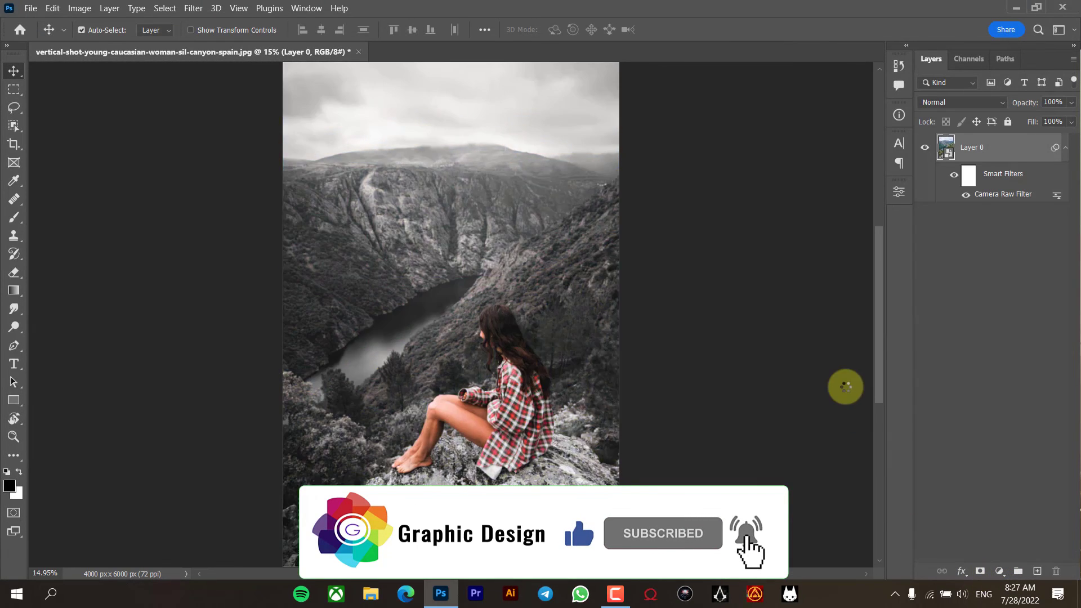